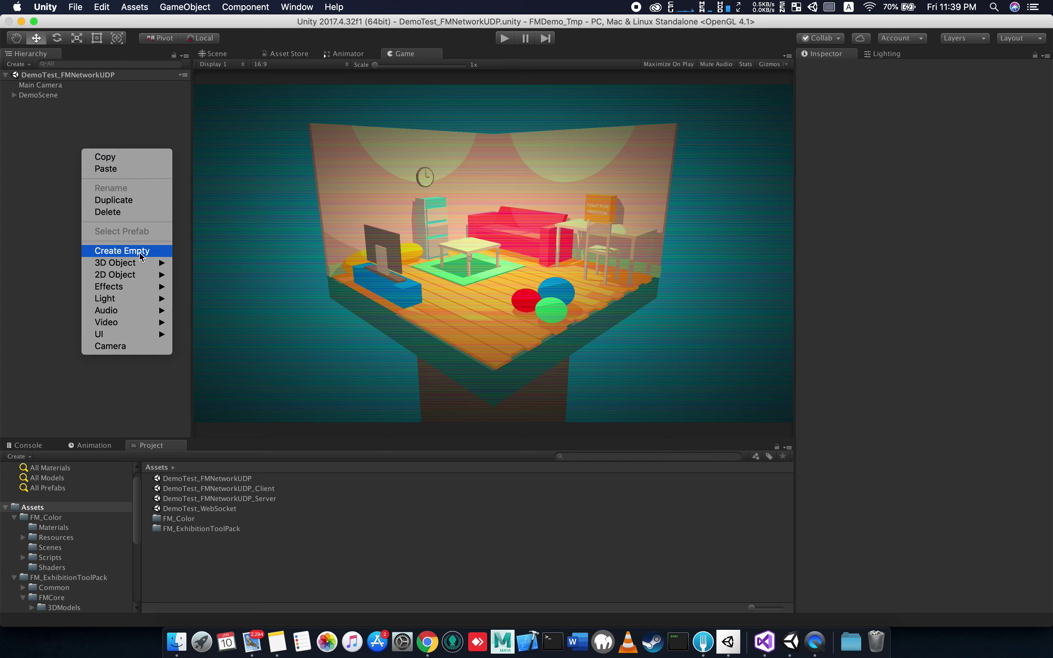
Create an empty object named DemoServerGrp and nest DemoScene inside it as a child
{"action": "left_click", "coordinate": [139, 252]}
{"action": "left_click", "coordinate": [908, 67]}
{"action": "type", "text": "Server"}
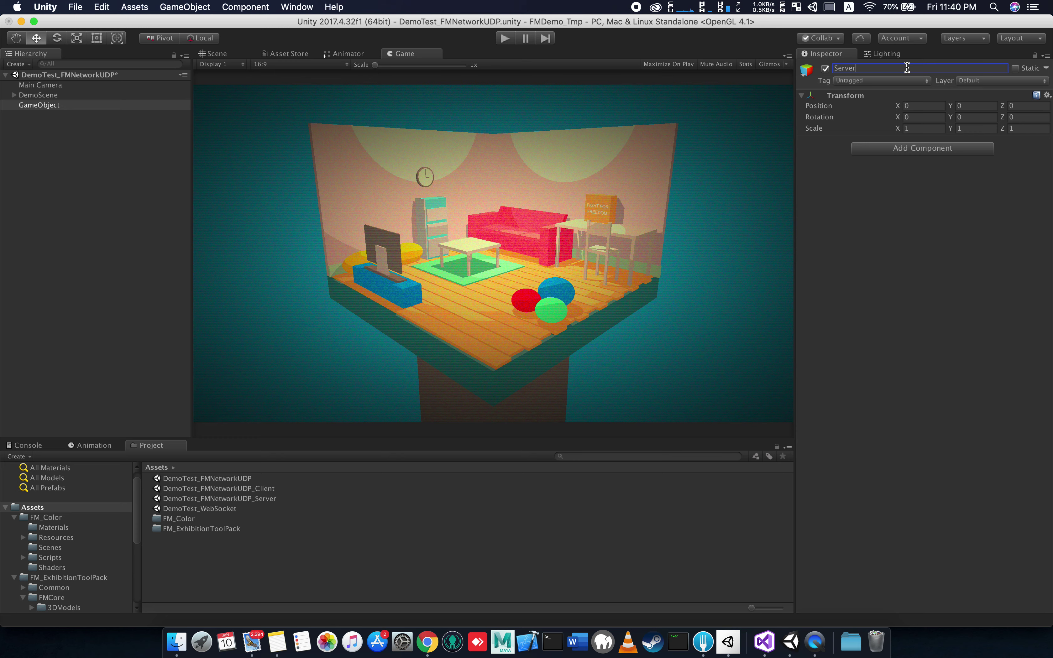
{"action": "type", "text": "Demo"}
{"action": "key", "text": "Return"}
{"action": "left_click", "coordinate": [52, 96]}
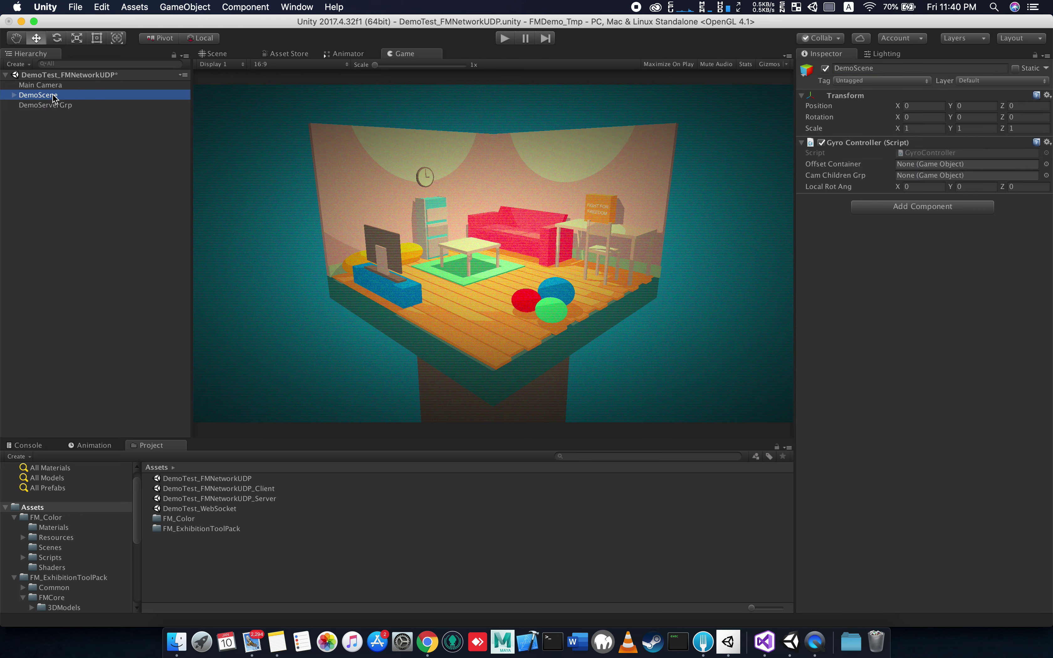
{"action": "left_click_drag", "start_coordinate": [53, 95], "coordinate": [72, 105]}
{"action": "left_click", "coordinate": [39, 127]}
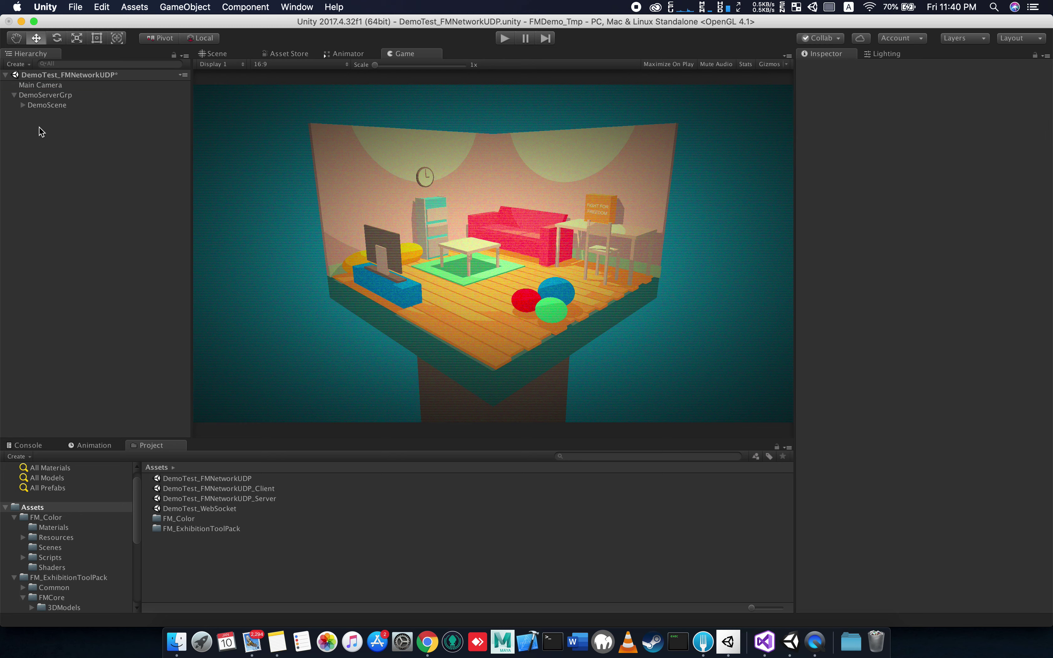
Create an empty child of DemoServerGrp named GameViewEncoder
{"action": "right_click", "coordinate": [42, 99]}
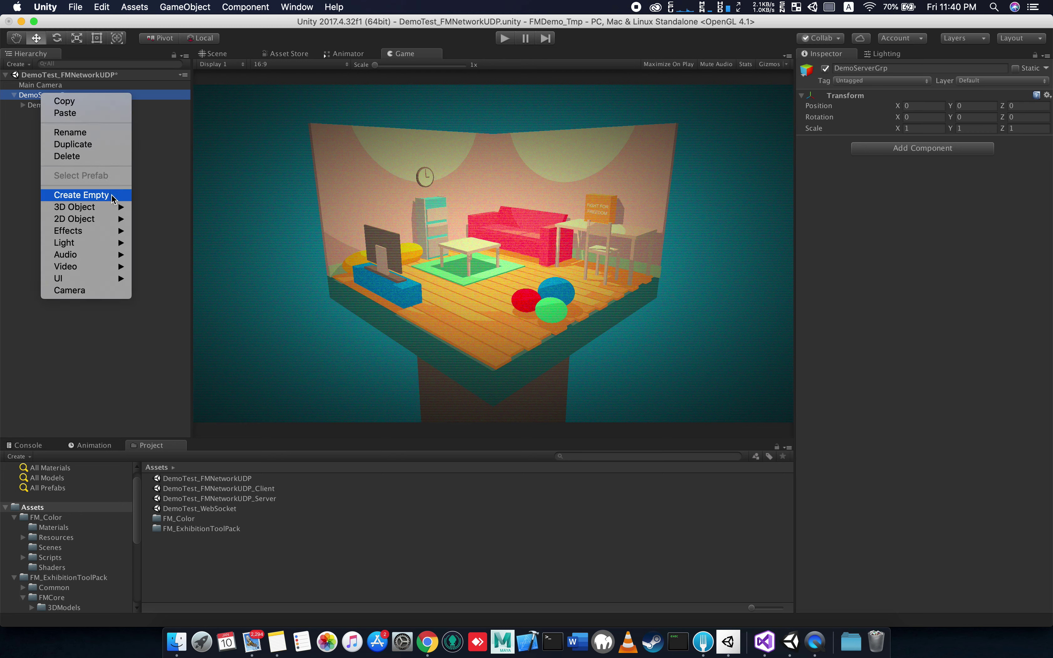
{"action": "left_click", "coordinate": [111, 194]}
{"action": "left_click", "coordinate": [888, 68]}
{"action": "type", "text": "GameView"}
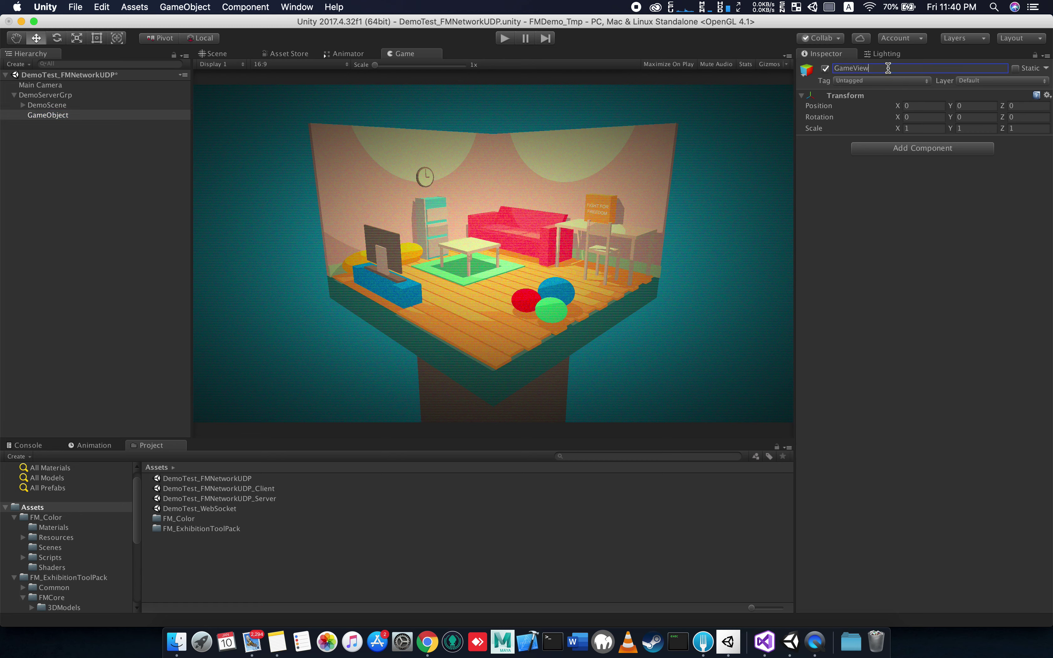
{"action": "type", "text": "Enc"}
{"action": "key", "text": "Return"}
Add the Game View Encoder component to GameViewEncoder
{"action": "left_click", "coordinate": [920, 151]}
{"action": "type", "text": "game"}
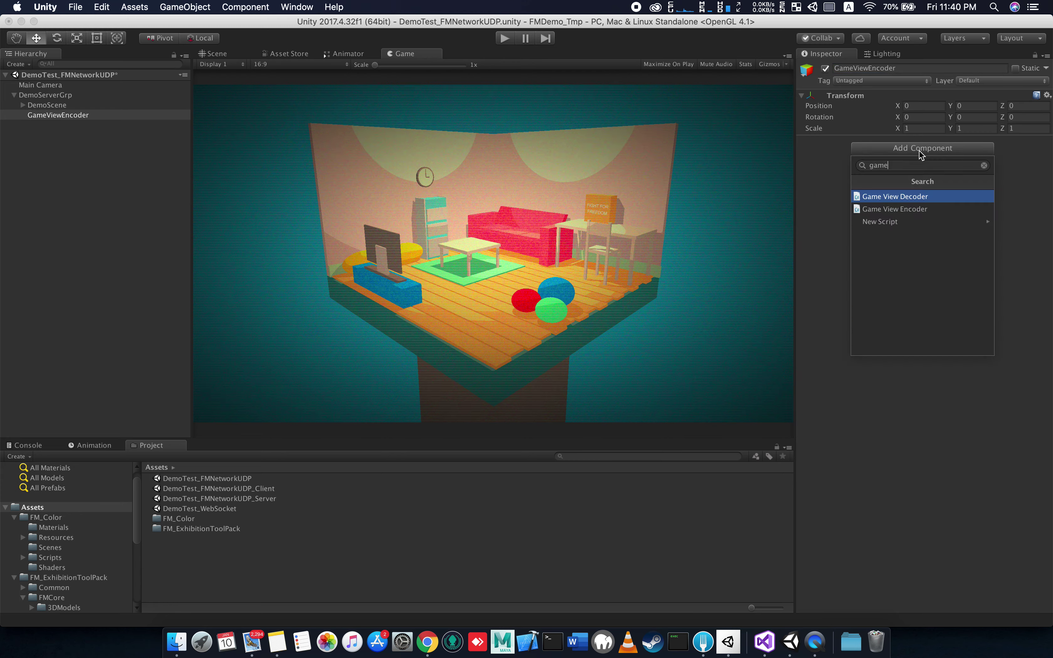
{"action": "key", "text": "Down"}
{"action": "key", "text": "Return"}
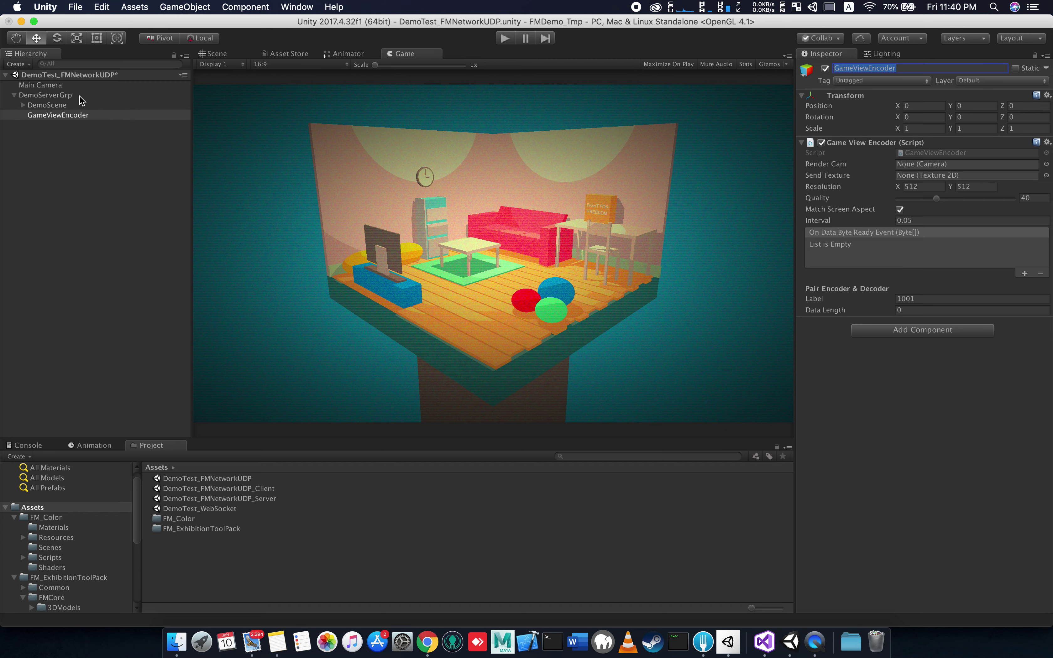
{"action": "left_click", "coordinate": [61, 86]}
Duplicate Main Camera into DemoServerGrp and rename the copy RenderCam
{"action": "key", "text": "super+c"}
{"action": "key", "text": "super+v"}
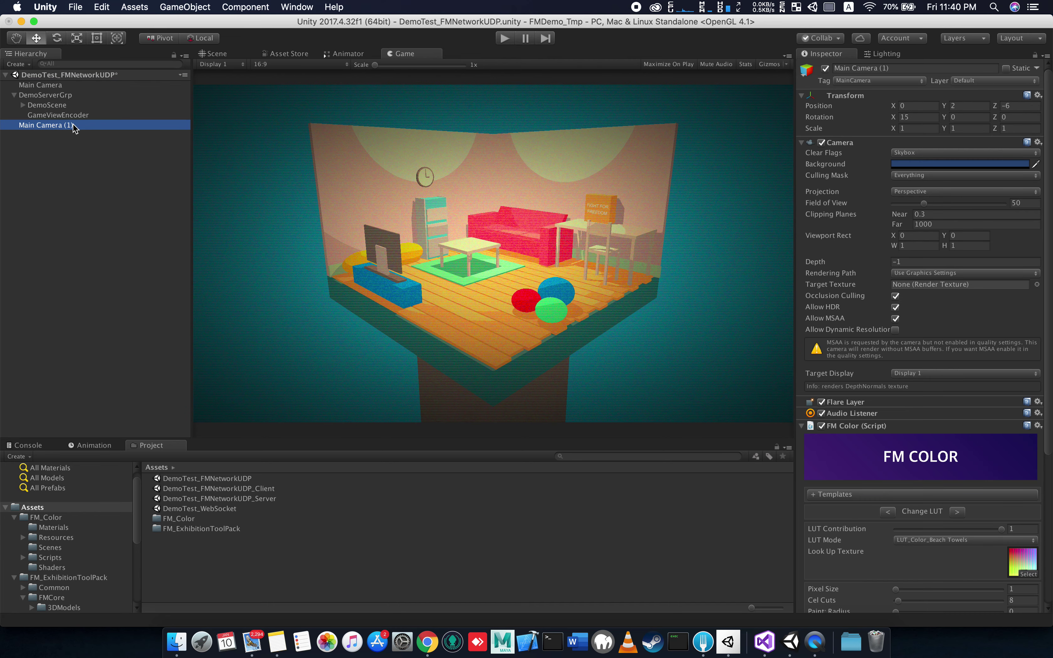
{"action": "left_click_drag", "start_coordinate": [69, 125], "coordinate": [58, 97]}
{"action": "left_click", "coordinate": [875, 69]}
{"action": "type", "text": "Render"}
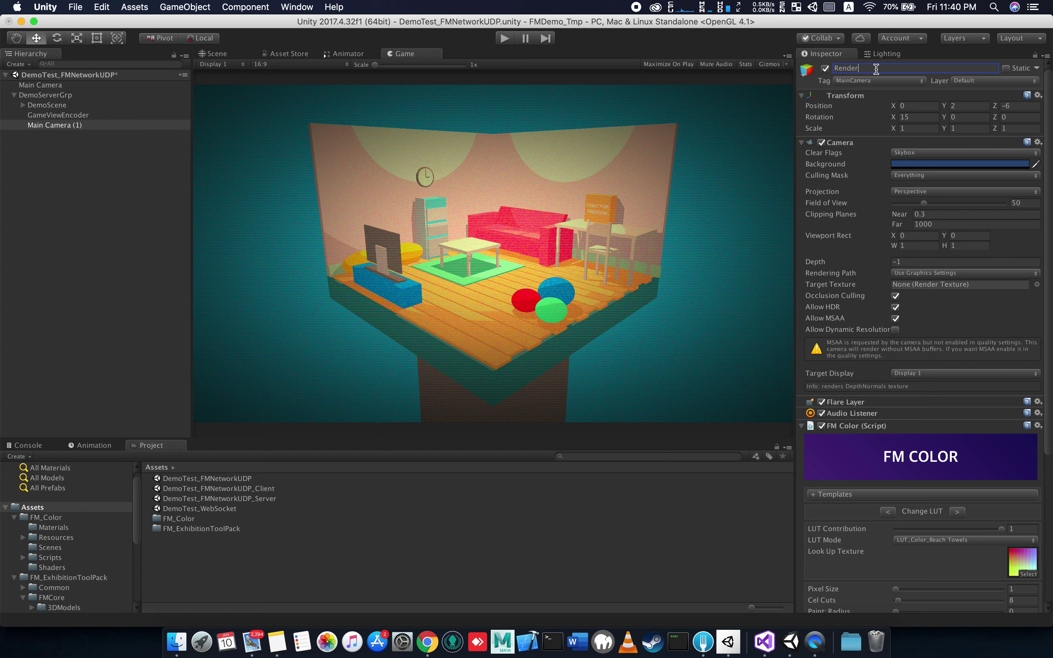
{"action": "type", "text": "am"}
{"action": "key", "text": "Return"}
Assign RenderCam as the Render Cam of GameViewEncoder's Game View Encoder
{"action": "left_click", "coordinate": [873, 143]}
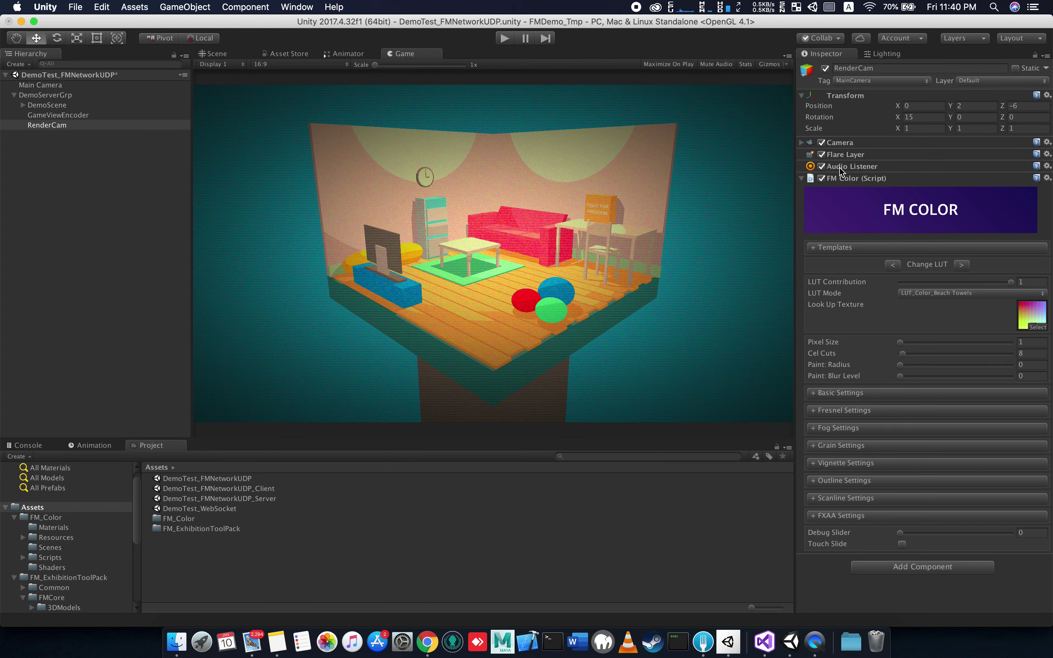
{"action": "left_click", "coordinate": [854, 182]}
{"action": "left_click", "coordinate": [46, 116]}
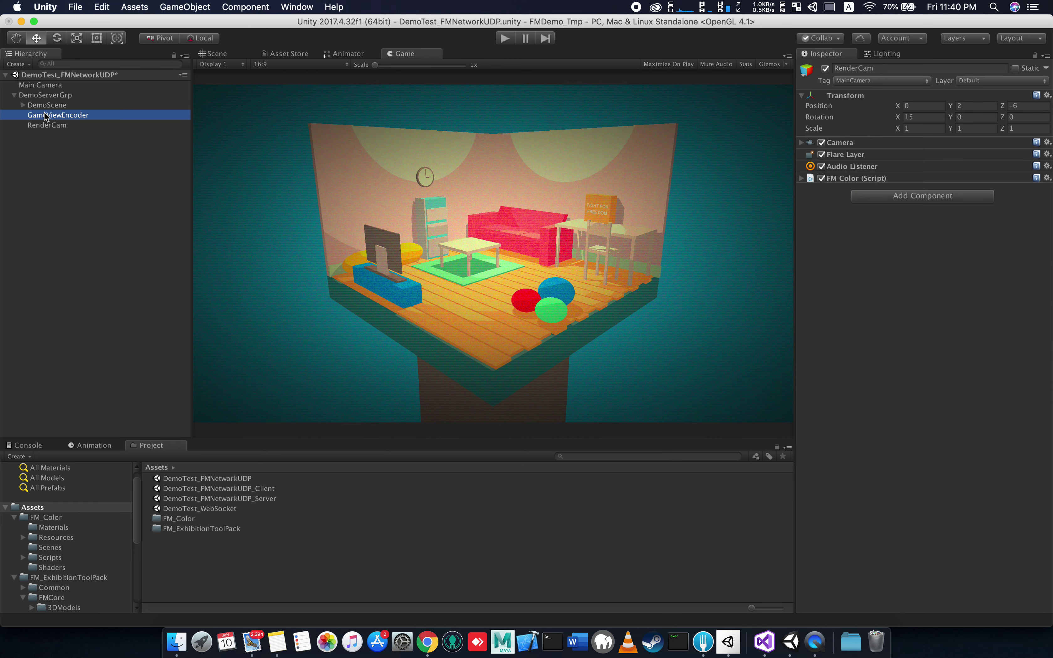
{"action": "left_click_drag", "start_coordinate": [47, 125], "coordinate": [921, 166]}
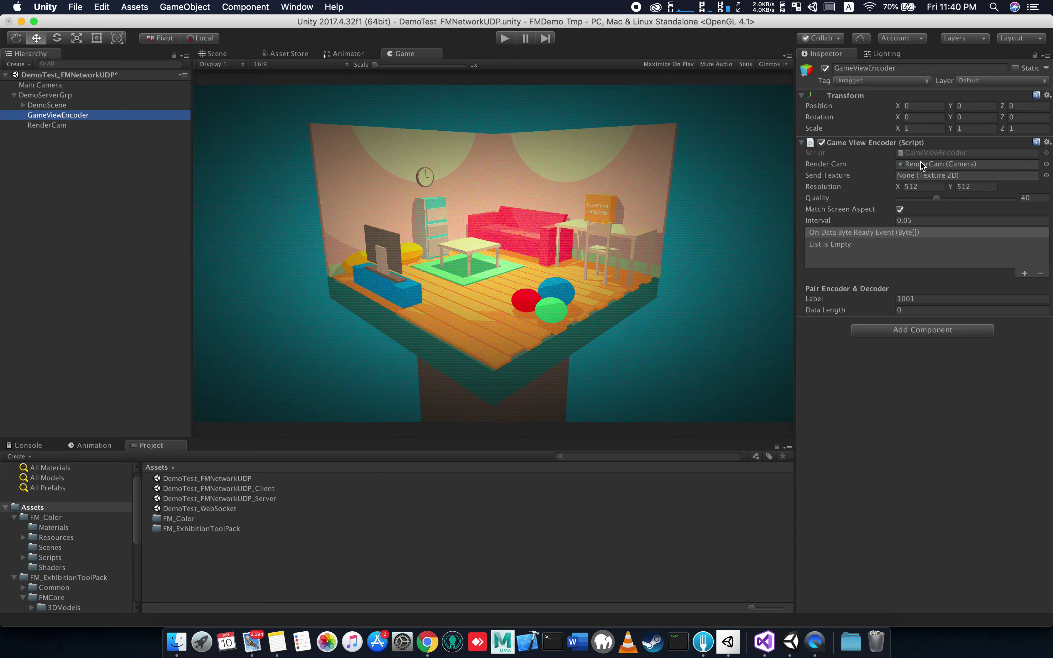
{"action": "left_click", "coordinate": [65, 125]}
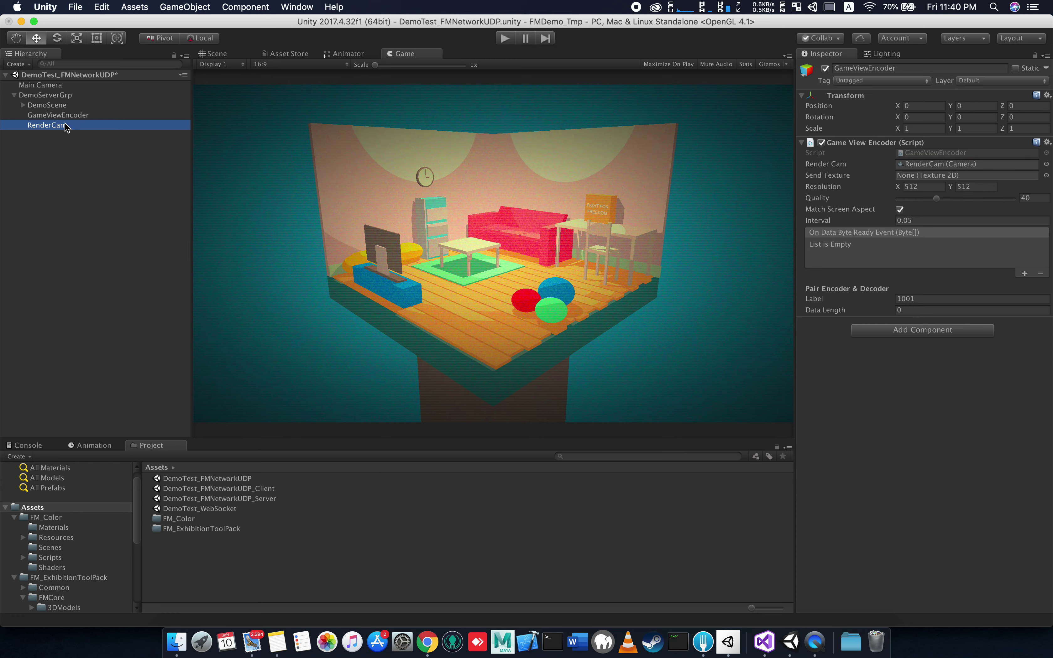
Create a root-level empty object named FMNetwork_Manager, placed just below Main Camera
{"action": "left_click", "coordinate": [57, 96]}
{"action": "right_click", "coordinate": [58, 96]}
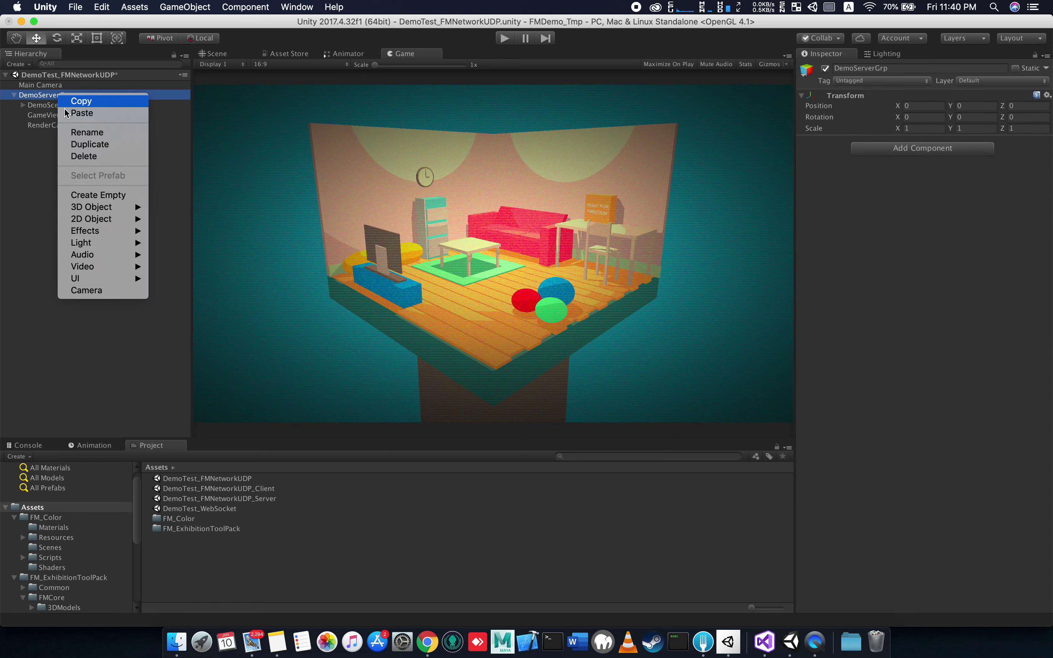
{"action": "left_click", "coordinate": [4, 178]}
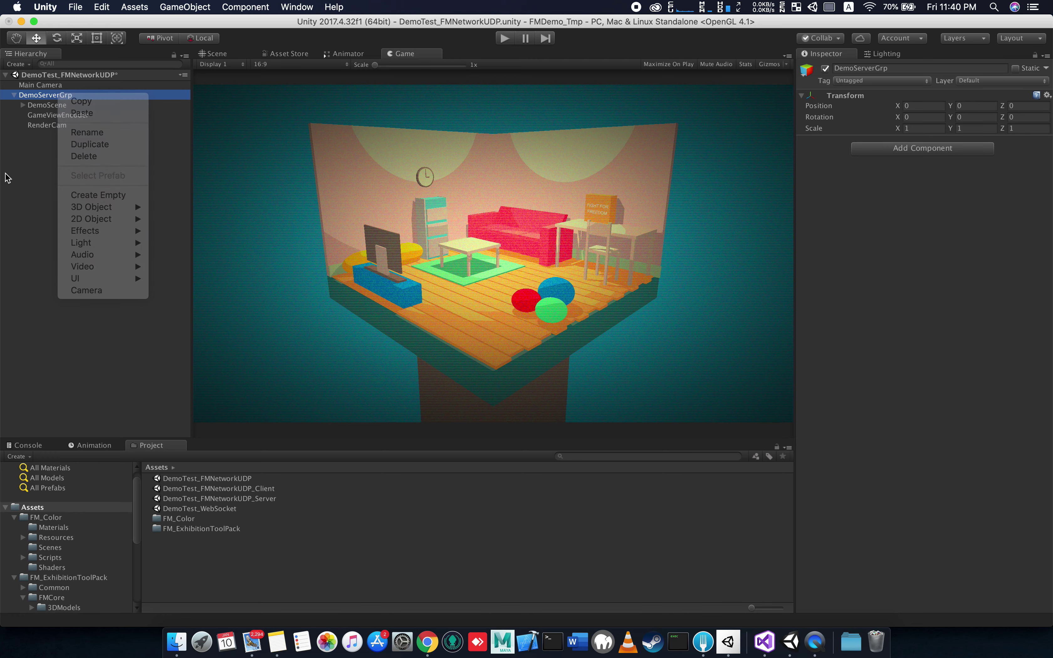
{"action": "right_click", "coordinate": [47, 215]}
{"action": "left_click", "coordinate": [116, 316]}
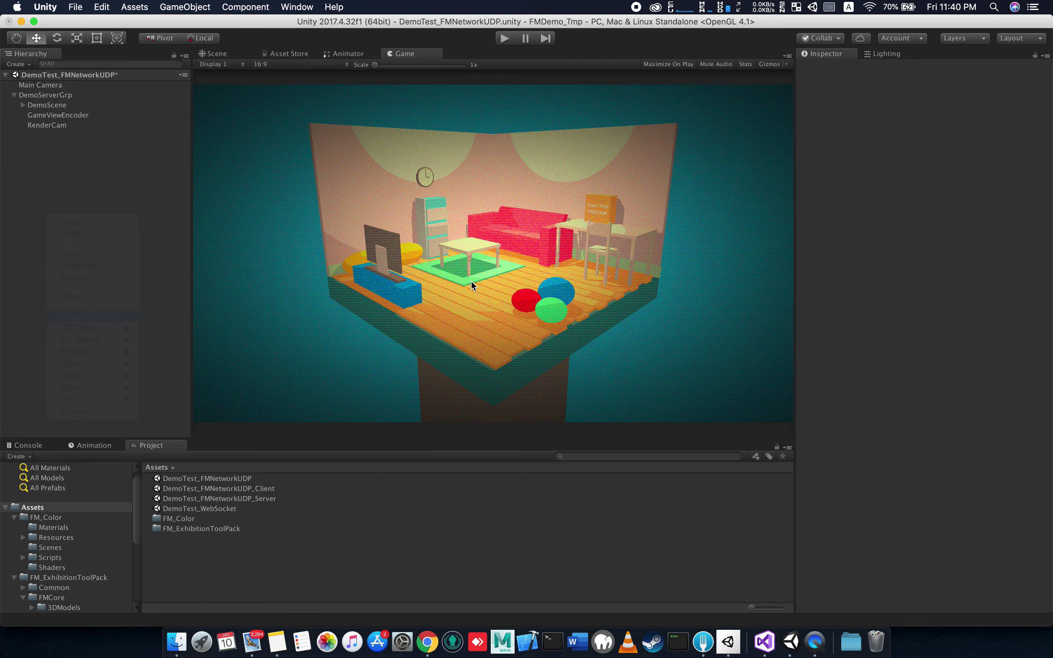
{"action": "left_click", "coordinate": [922, 67]}
{"action": "type", "text": "FMNetwork_Manager"}
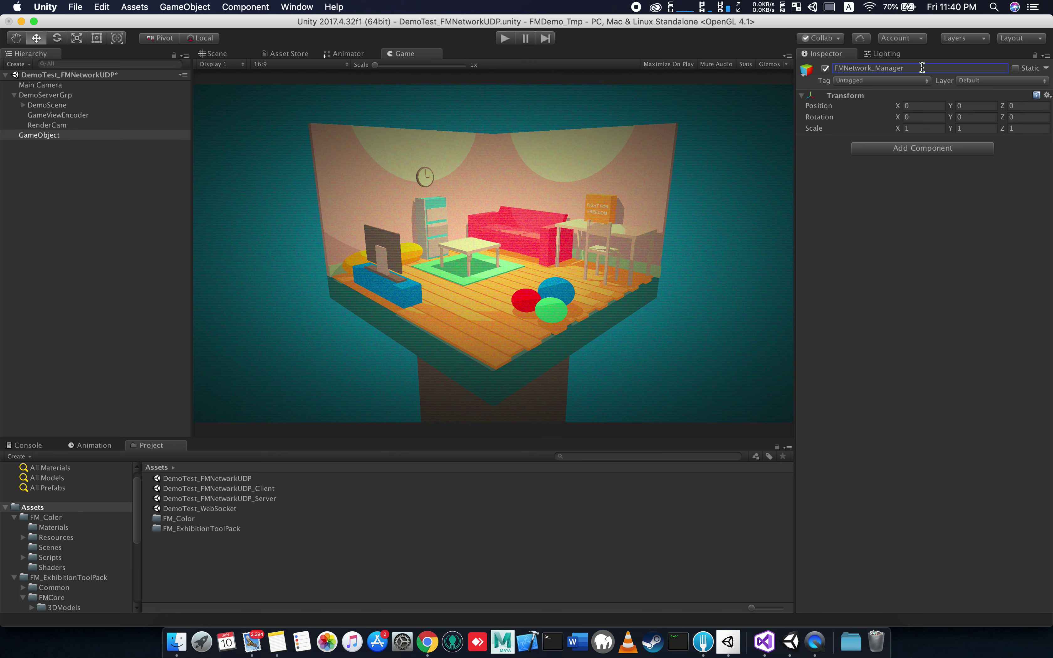
{"action": "key", "text": "Return"}
{"action": "left_click_drag", "start_coordinate": [80, 138], "coordinate": [58, 91]}
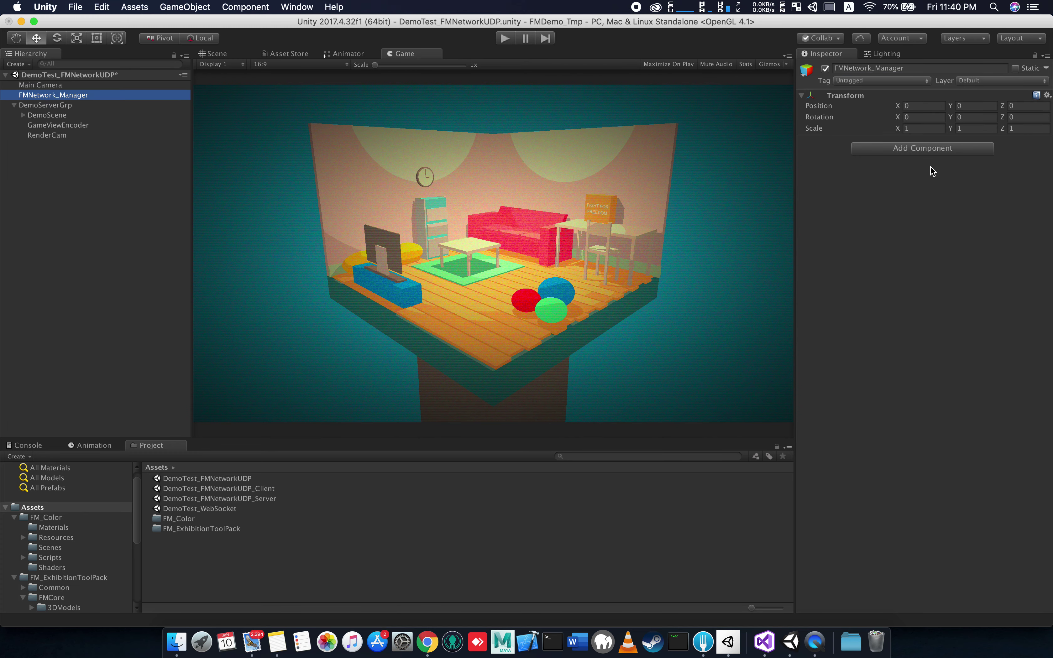
Add the FM Network Manager component to FMNetwork_Manager
{"action": "left_click", "coordinate": [892, 152]}
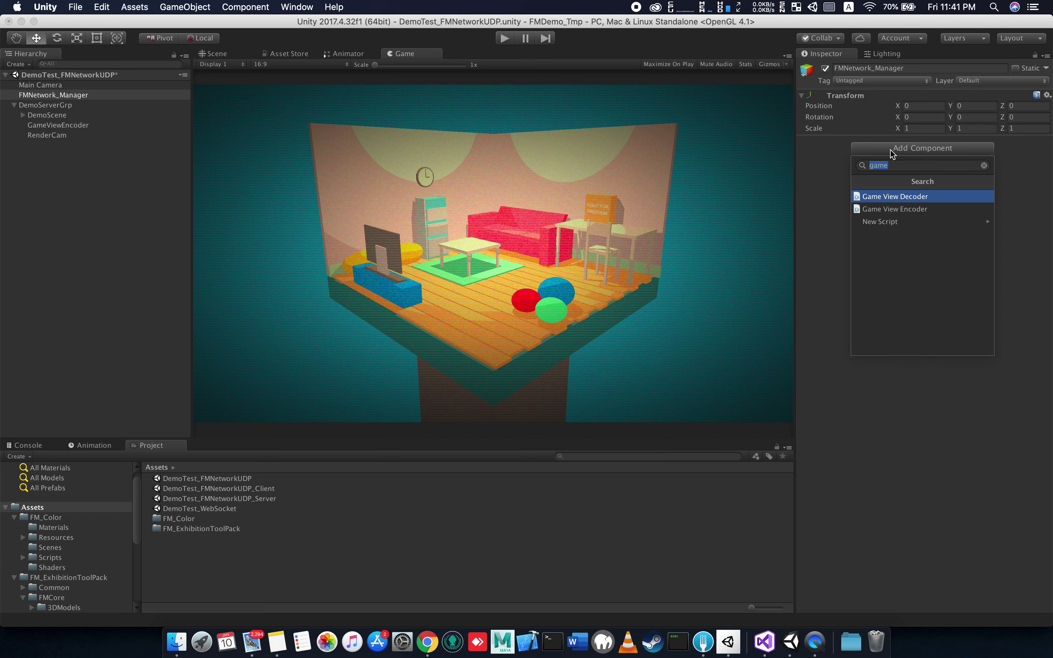
{"action": "type", "text": "fmne"}
{"action": "key", "text": "Return"}
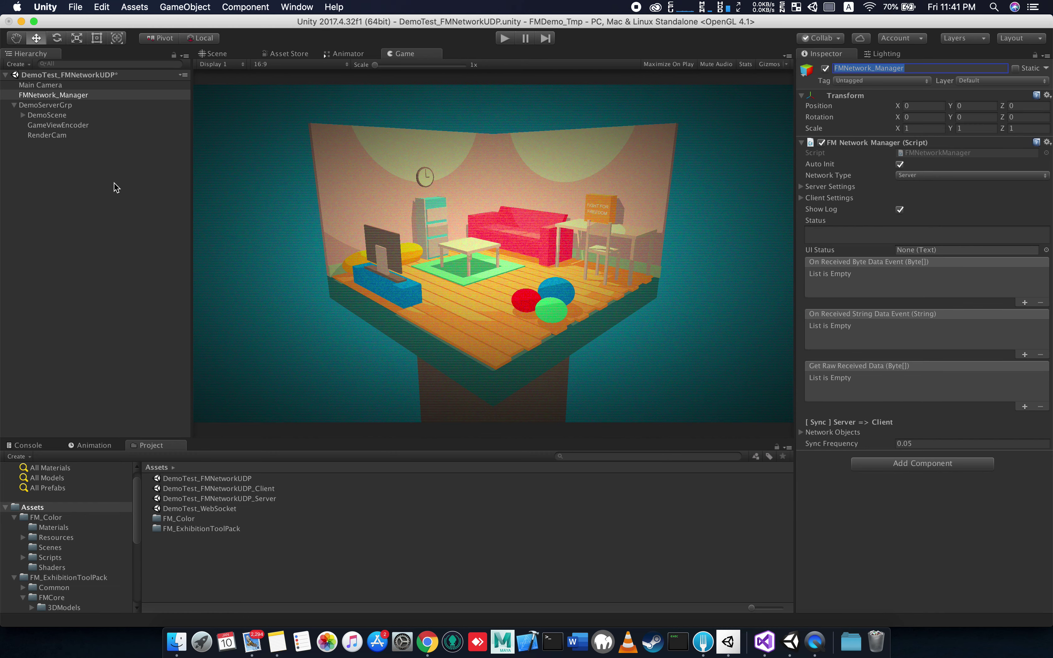
{"action": "left_click", "coordinate": [70, 134]}
Reorder GameViewEncoder to sit after RenderCam inside DemoServerGrp
{"action": "left_click", "coordinate": [65, 126]}
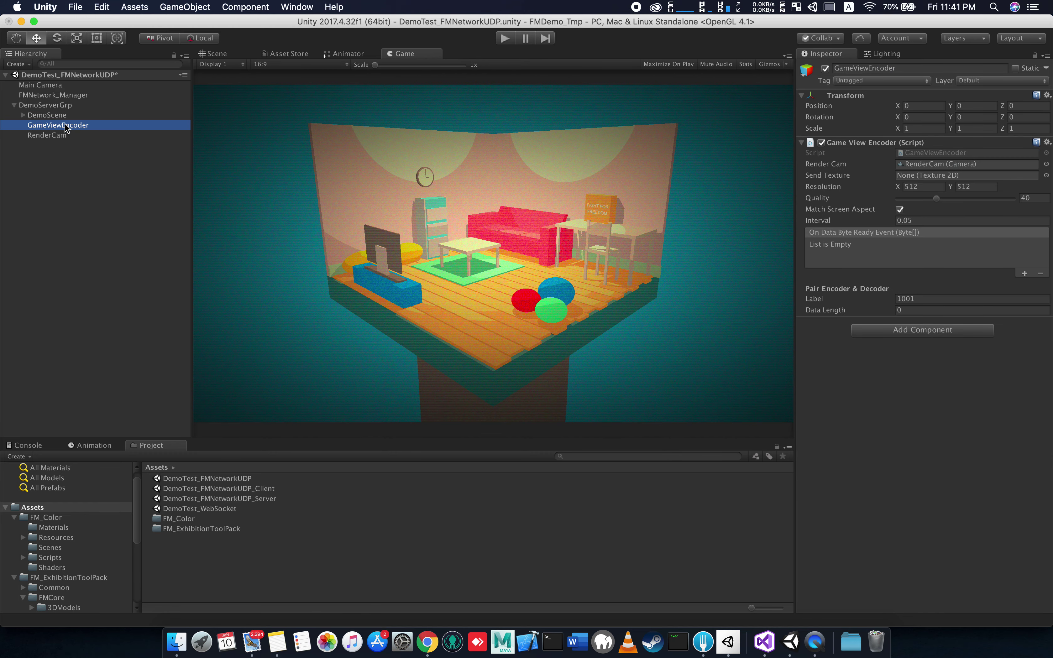
{"action": "left_click_drag", "start_coordinate": [65, 126], "coordinate": [61, 147]}
{"action": "left_click_drag", "start_coordinate": [63, 135], "coordinate": [55, 106]}
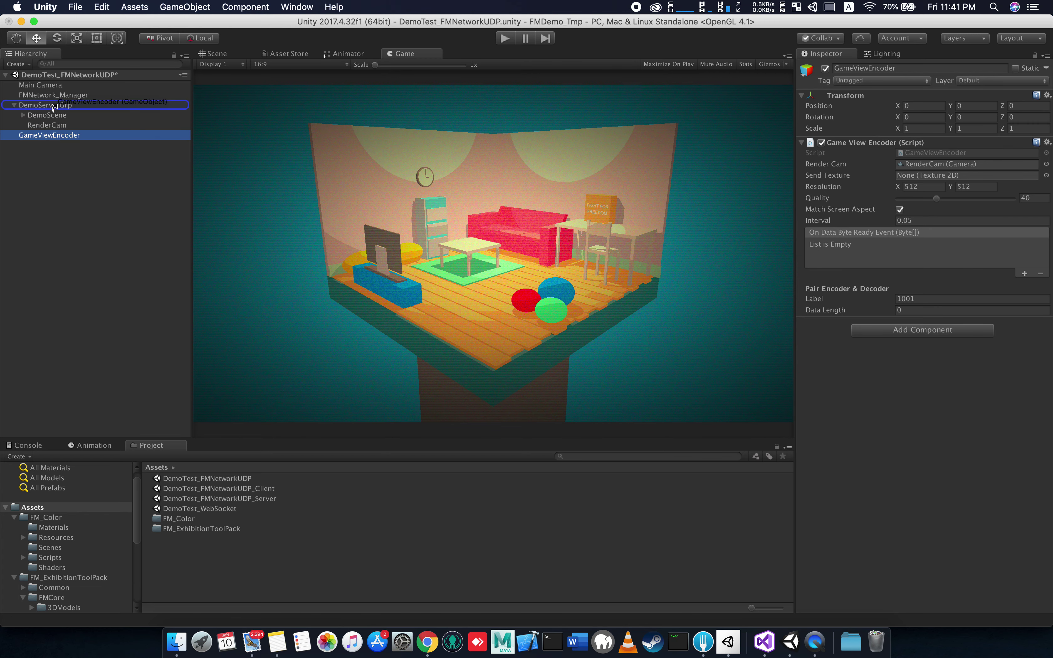
{"action": "left_click", "coordinate": [75, 125]}
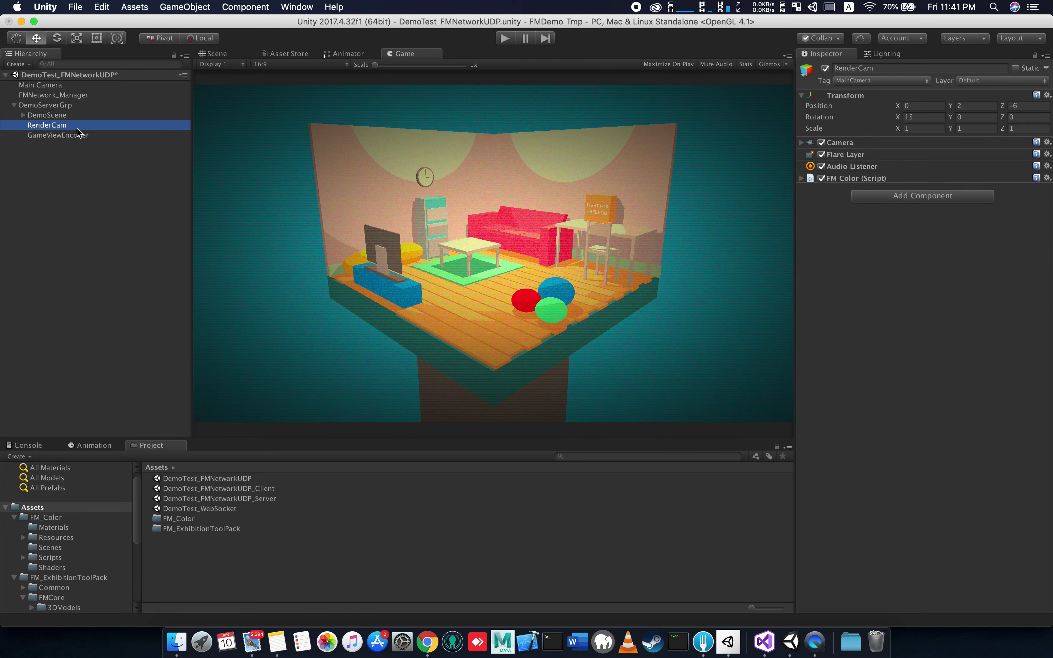
{"action": "left_click", "coordinate": [80, 136]}
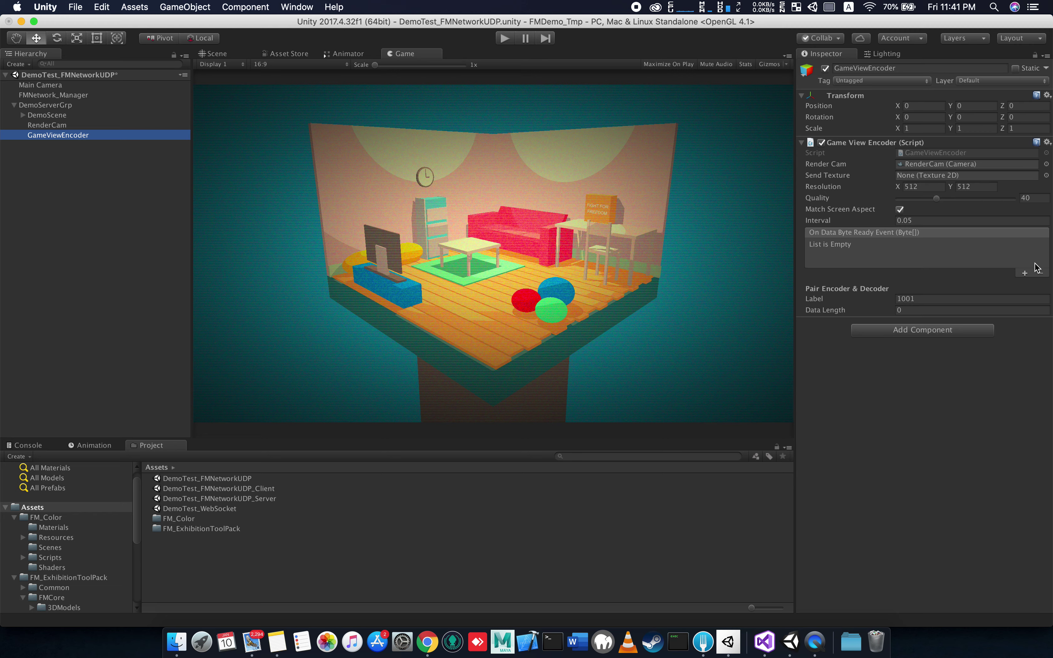
Make On Data Byte Ready Event call FMNetwork_Manager's FMNetworkManager.SendToOthers
{"action": "left_click", "coordinate": [1026, 273]}
{"action": "left_click", "coordinate": [1025, 274]}
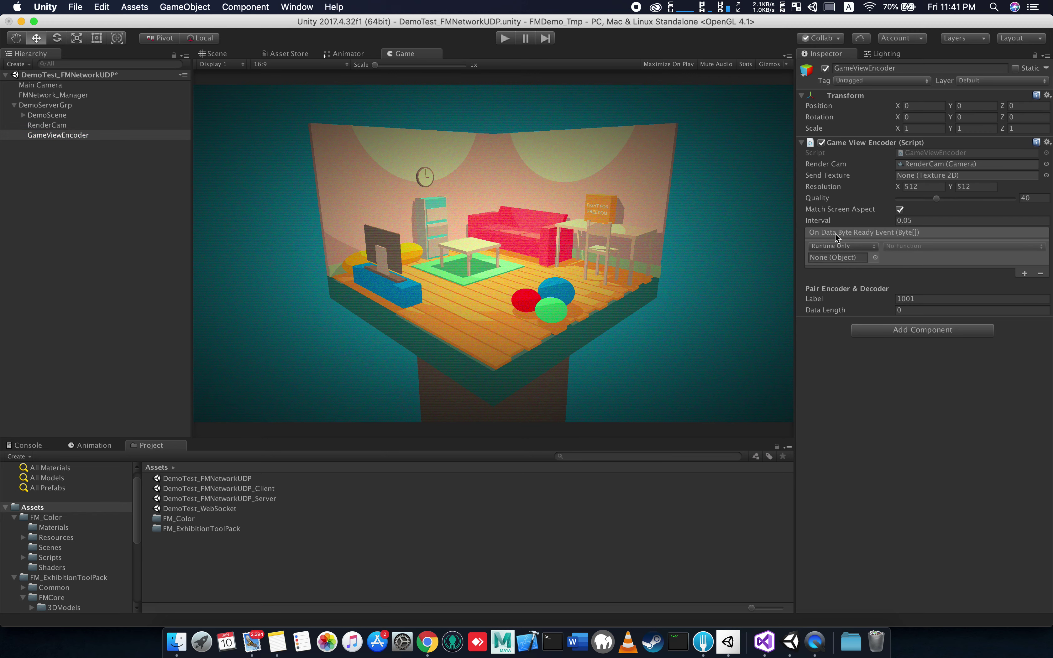
{"action": "left_click_drag", "start_coordinate": [39, 95], "coordinate": [854, 260]}
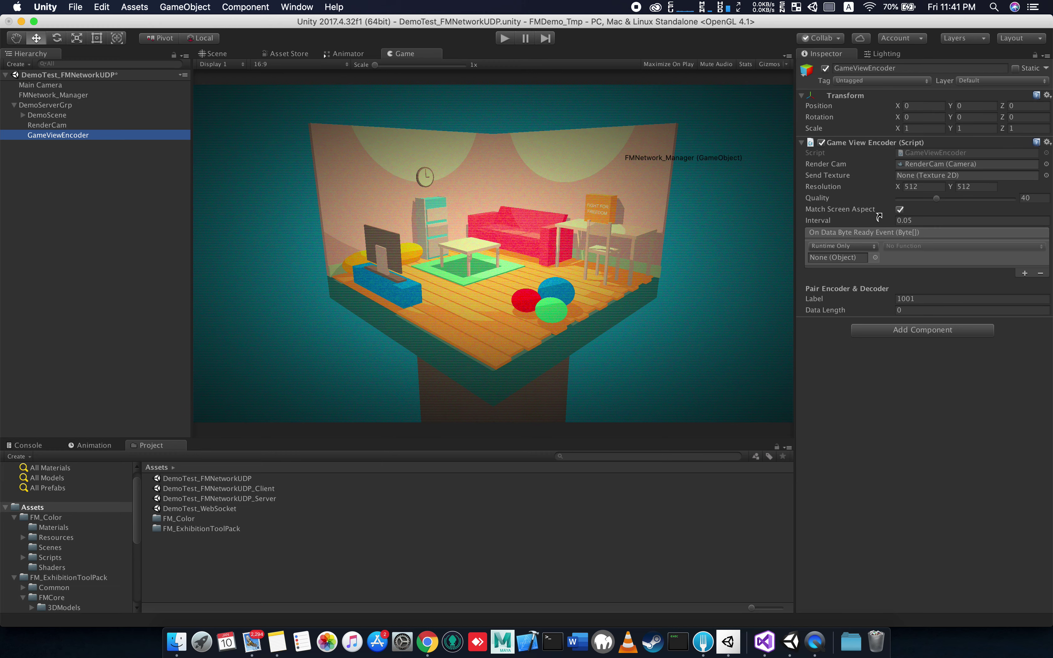
{"action": "left_click", "coordinate": [936, 246]}
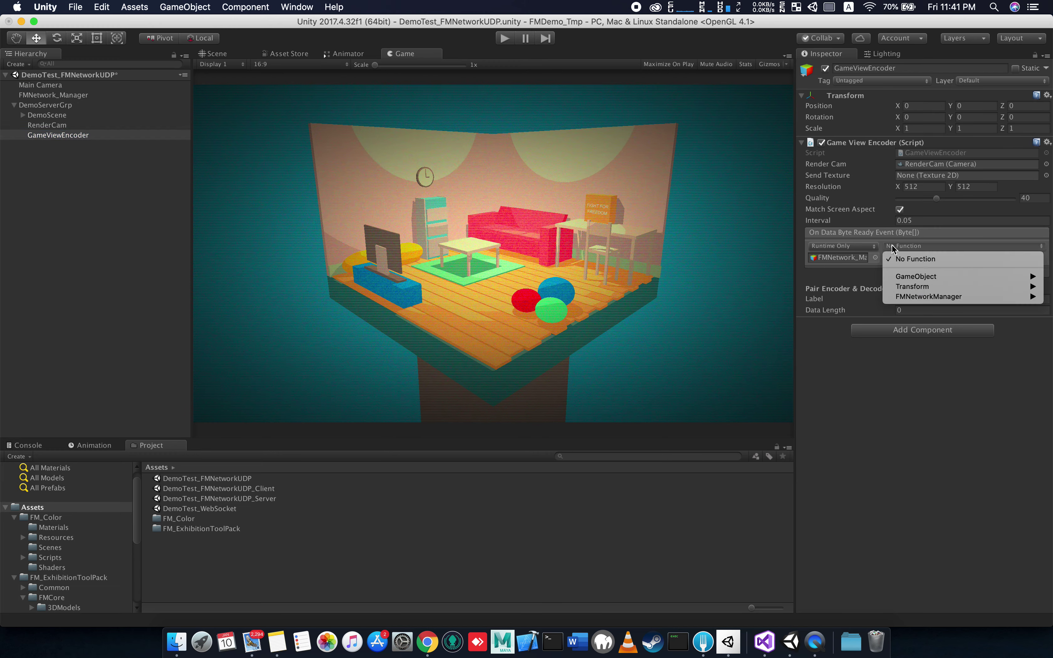
{"action": "mouse_move", "coordinate": [922, 298]}
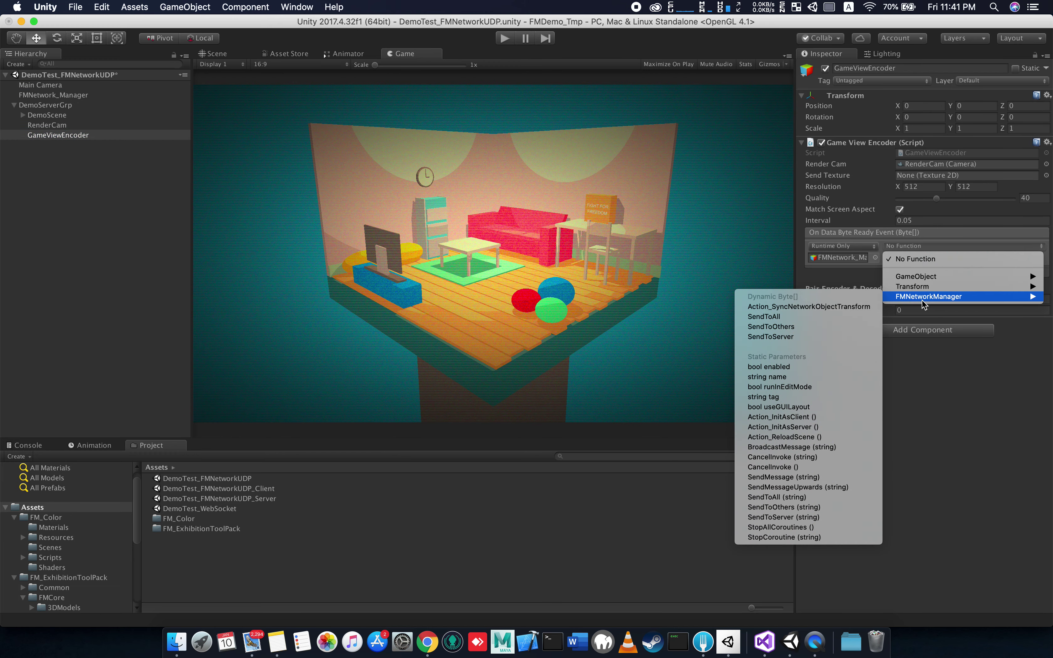
{"action": "left_click", "coordinate": [830, 327]}
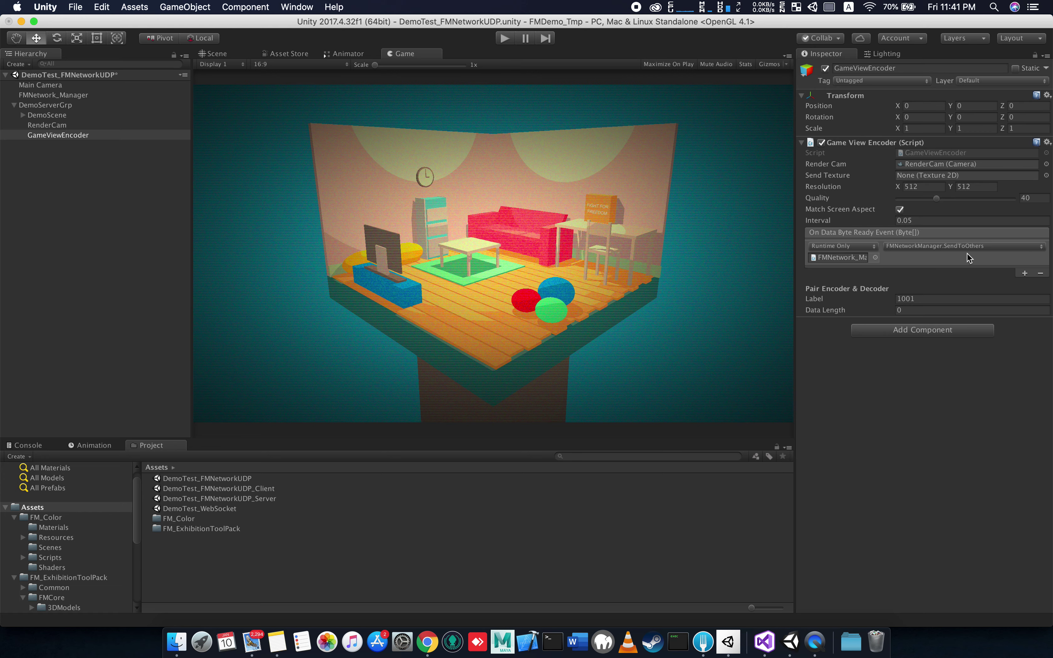
{"action": "left_click", "coordinate": [44, 96]}
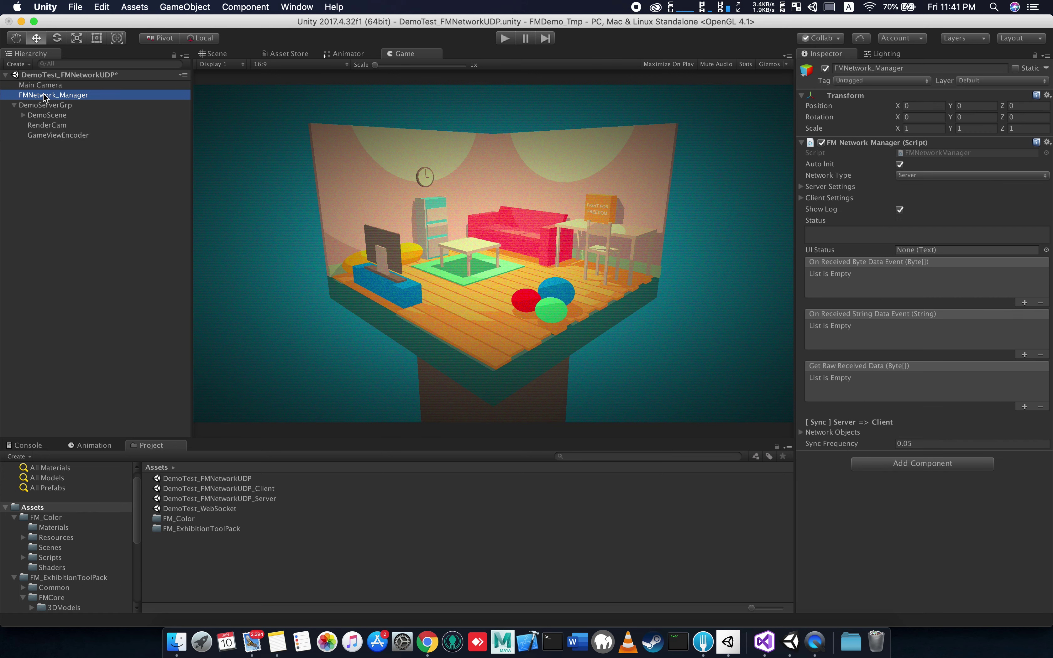
Save the scene as DemoTest_FMNetworkUDP_Server.unity, replacing the existing file
{"action": "left_click", "coordinate": [75, 7]}
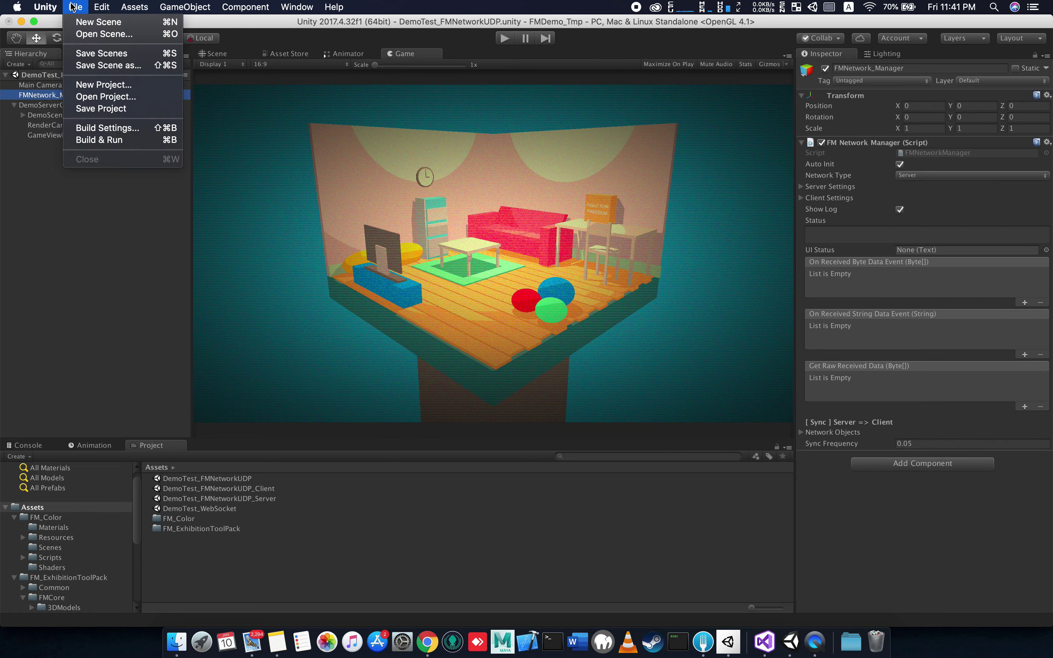
{"action": "left_click", "coordinate": [132, 70]}
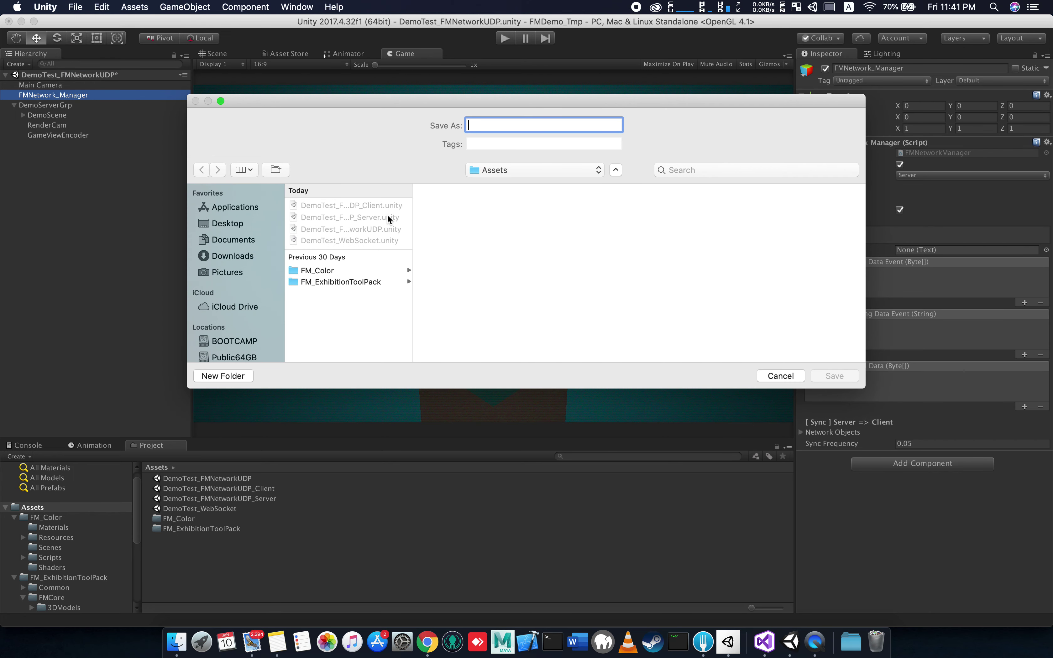
{"action": "left_click_drag", "start_coordinate": [412, 325], "coordinate": [532, 325]}
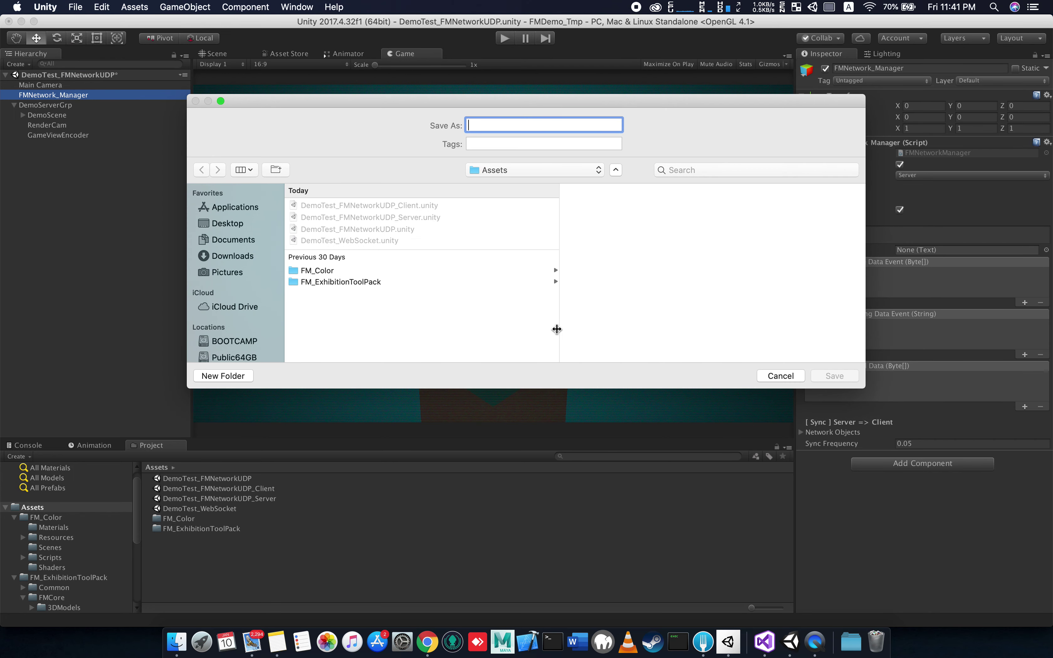
{"action": "left_click", "coordinate": [409, 217]}
{"action": "left_click", "coordinate": [832, 374]}
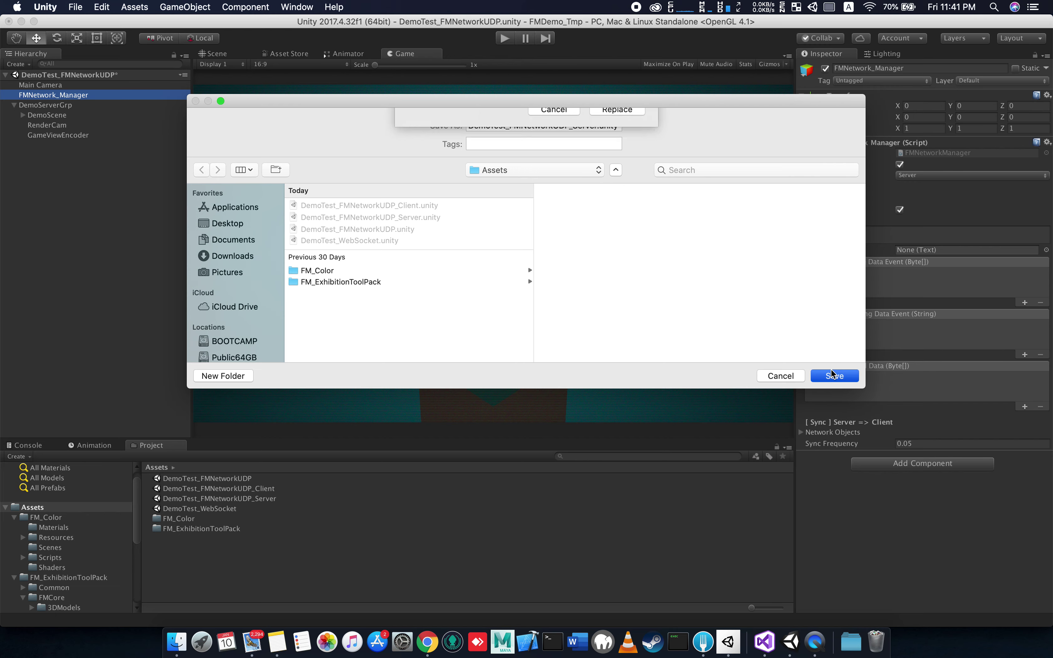
{"action": "key", "text": "Return"}
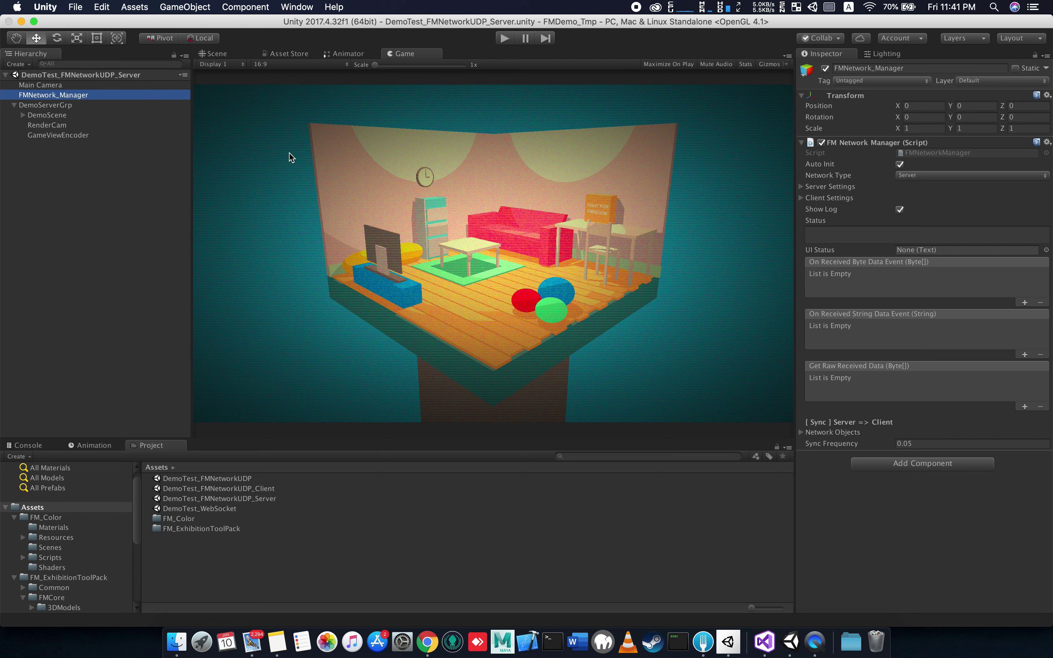
Deactivate DemoServerGrp so the room disappears from the game view
{"action": "left_click", "coordinate": [125, 172]}
{"action": "left_click", "coordinate": [14, 105]}
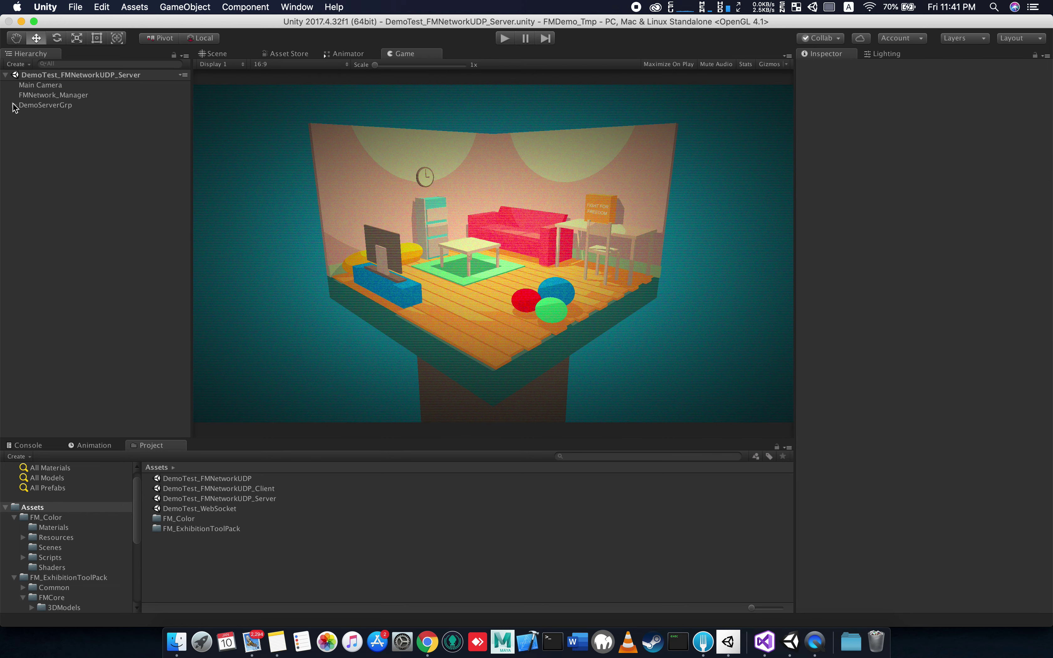
{"action": "left_click", "coordinate": [43, 106]}
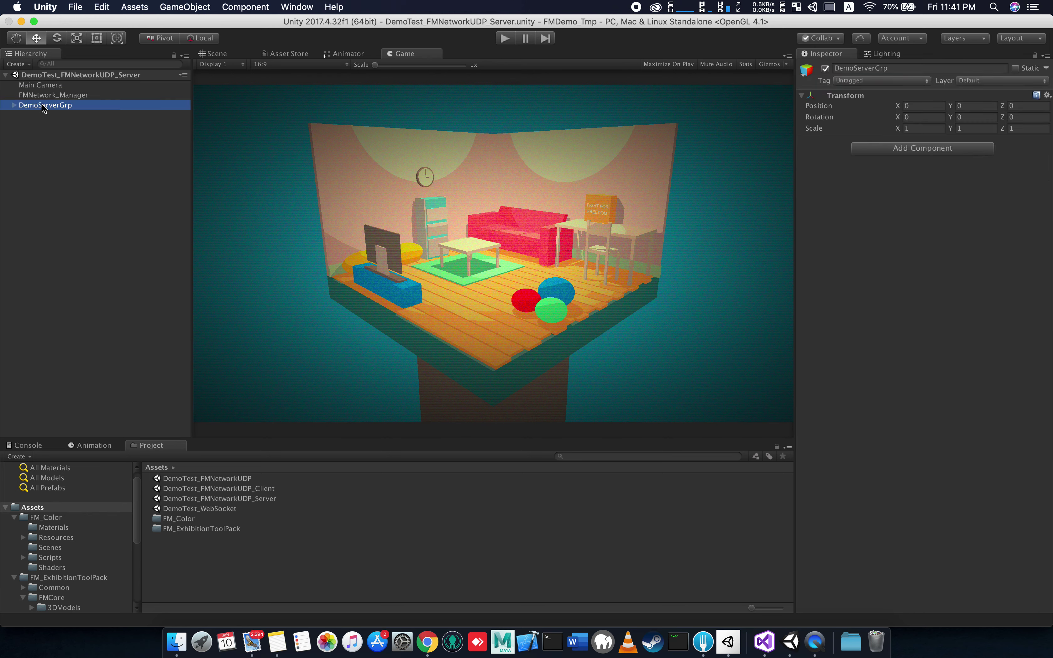
{"action": "left_click", "coordinate": [825, 69]}
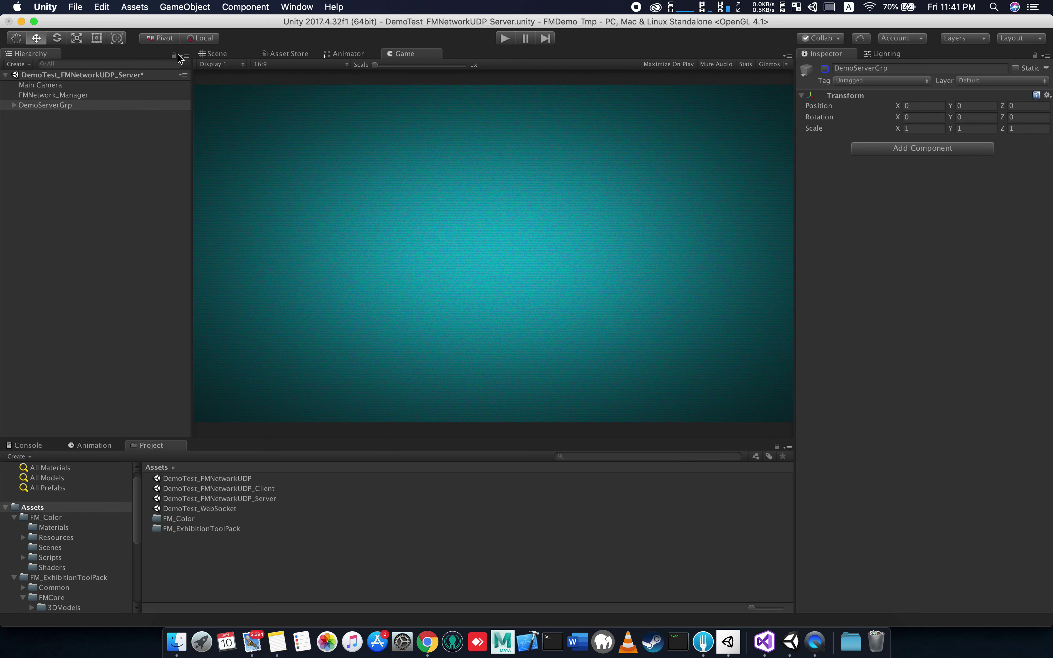
{"action": "left_click", "coordinate": [89, 95]}
{"action": "left_click", "coordinate": [903, 177]}
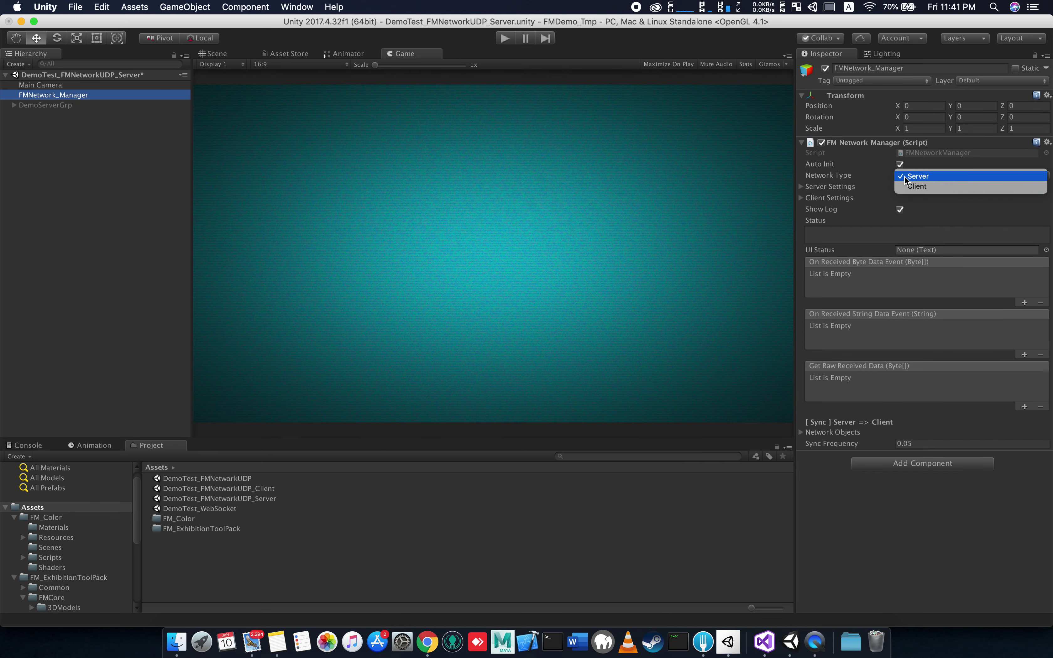
Switch Network Type to Client and save over DemoTest_FMNetworkUDP_Client.unity
{"action": "left_click", "coordinate": [934, 186]}
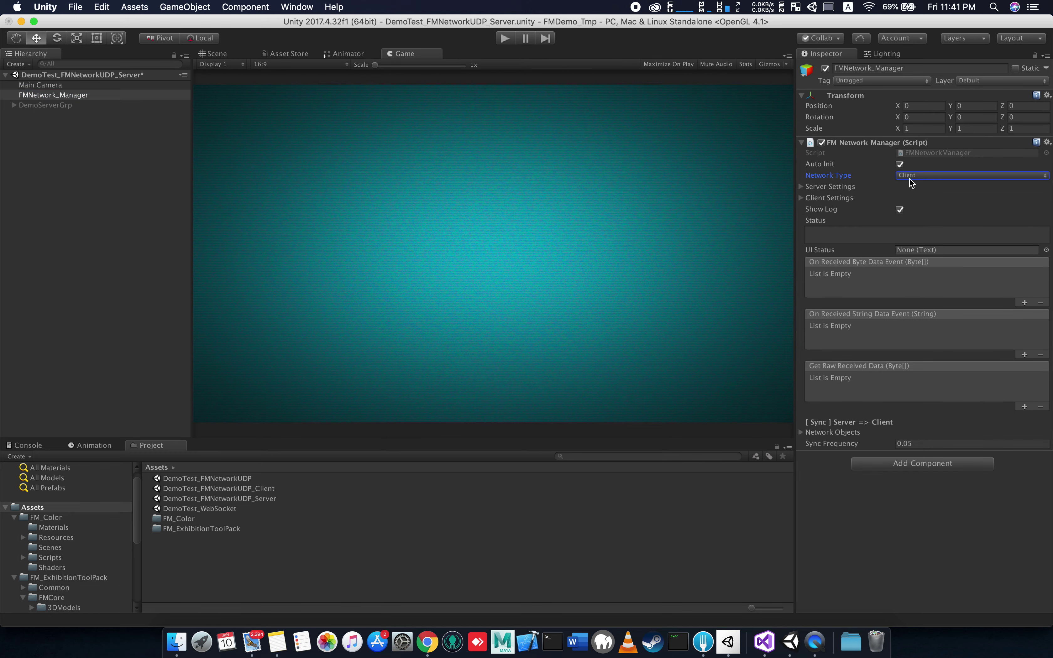
{"action": "left_click", "coordinate": [81, 6]}
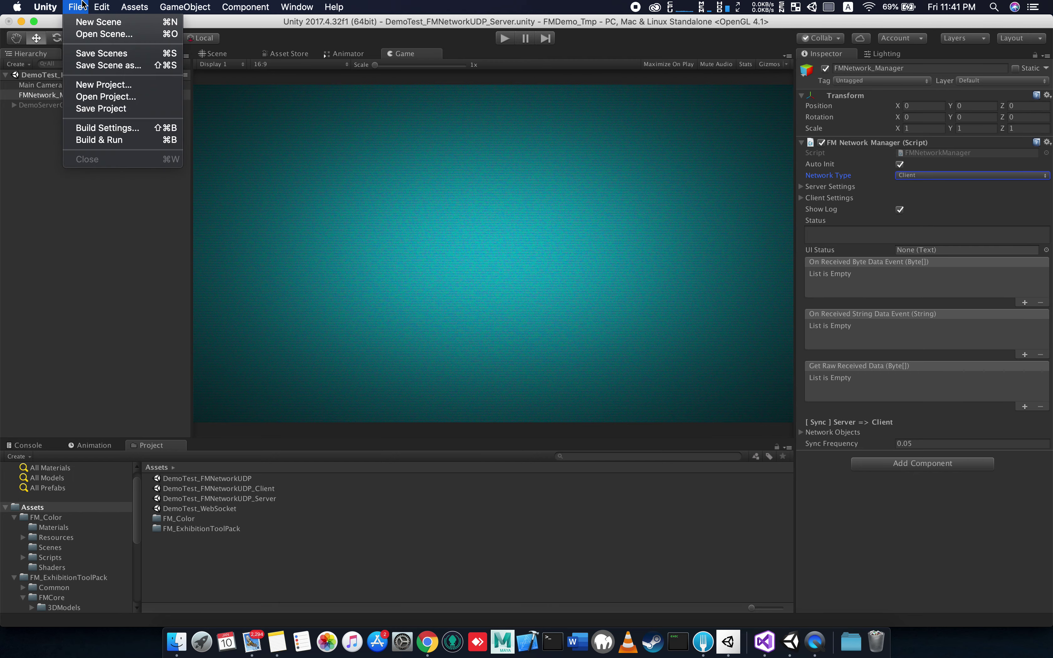
{"action": "left_click", "coordinate": [104, 66]}
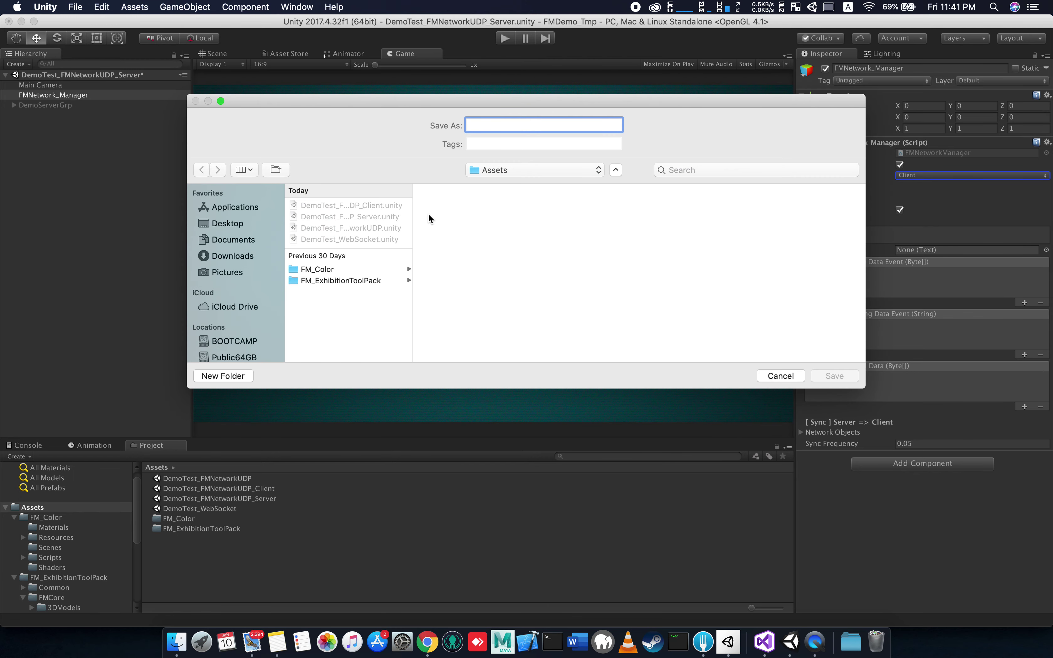
{"action": "left_click", "coordinate": [393, 208]}
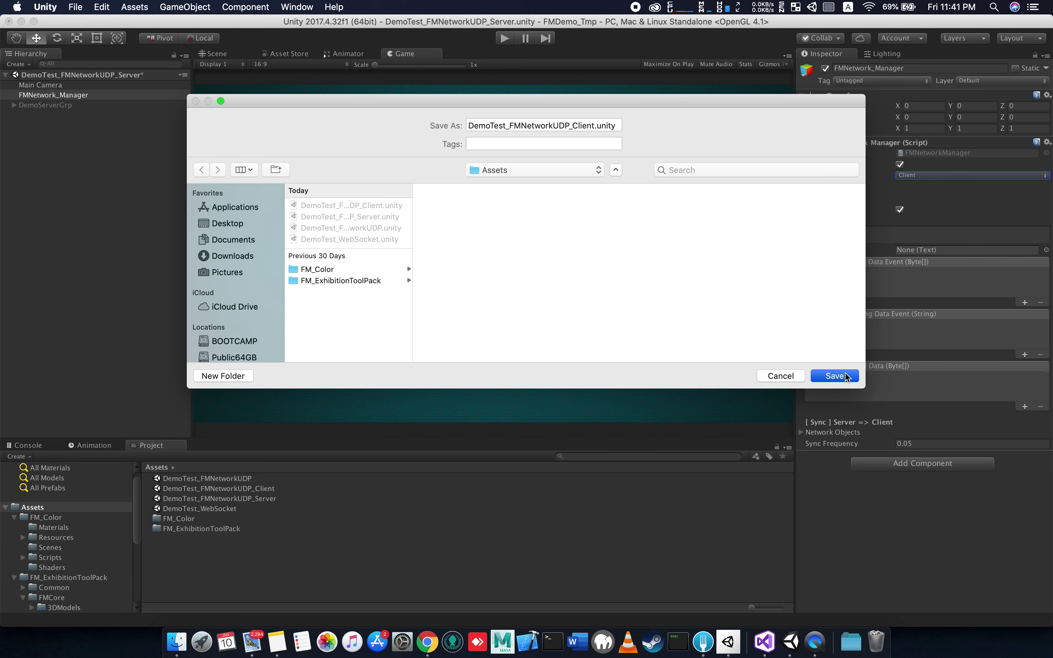
{"action": "left_click", "coordinate": [845, 377]}
{"action": "left_click", "coordinate": [617, 184]}
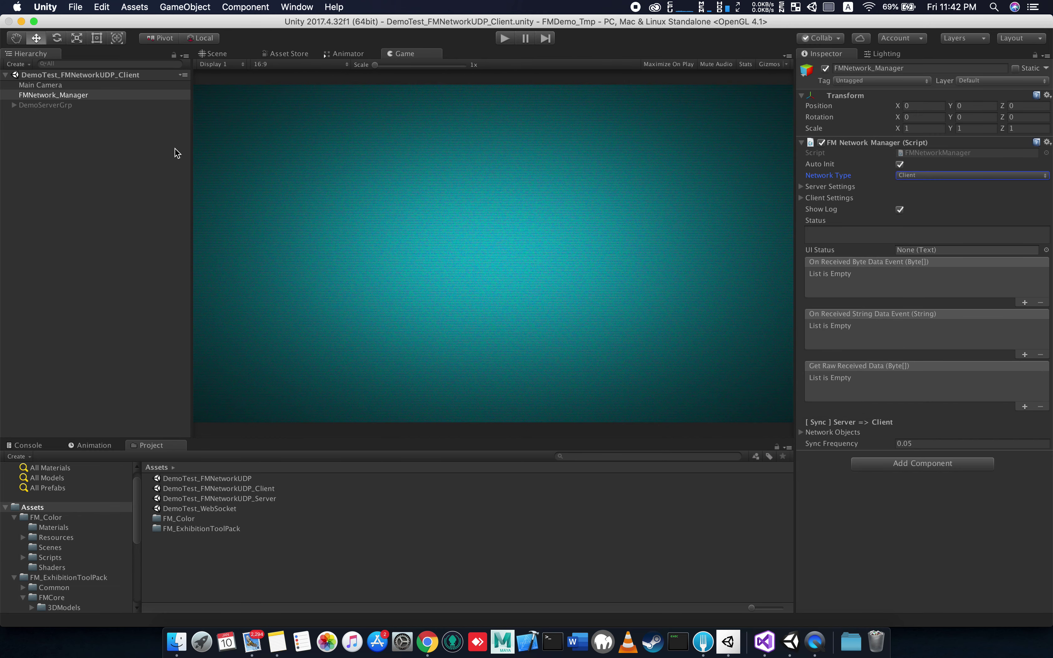
{"action": "right_click", "coordinate": [55, 143]}
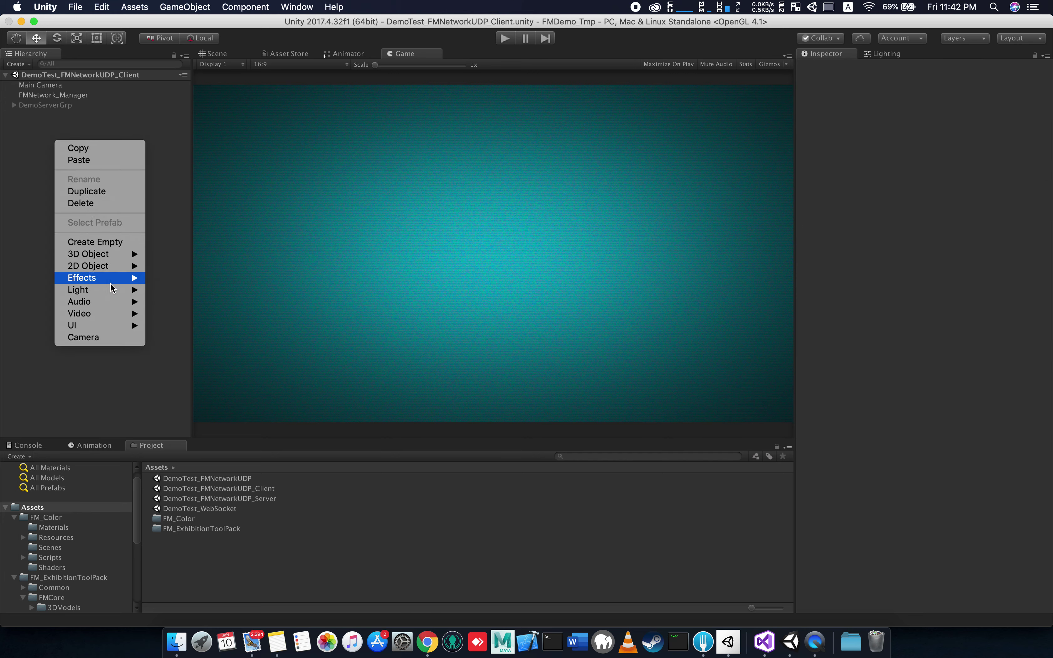
Create an empty object named DemoClientGrp
{"action": "mouse_move", "coordinate": [116, 330]}
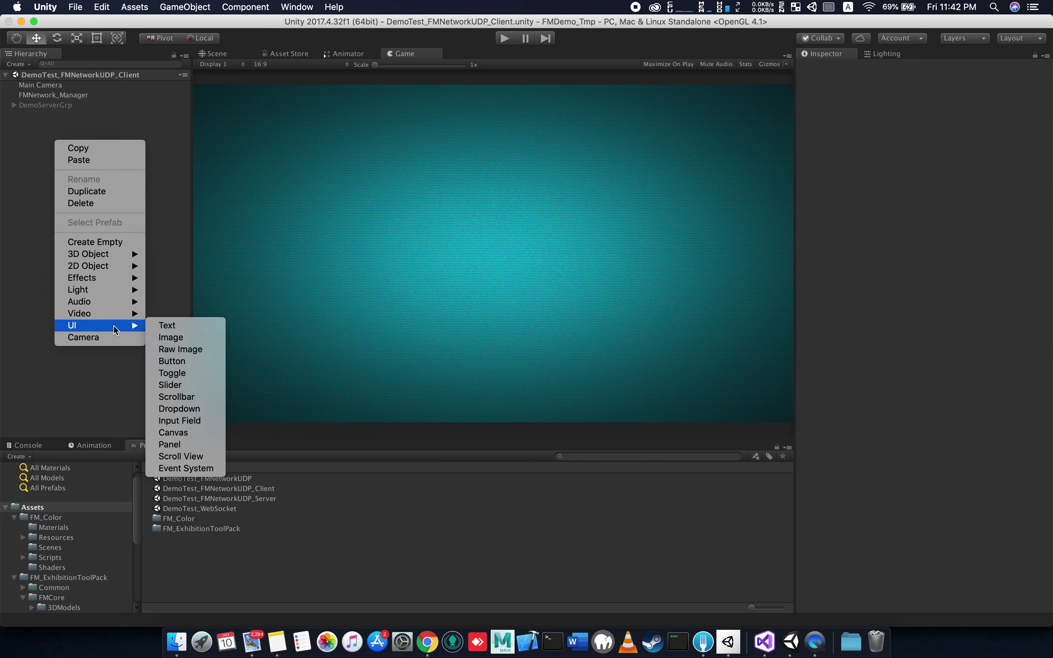
{"action": "left_click", "coordinate": [27, 194]}
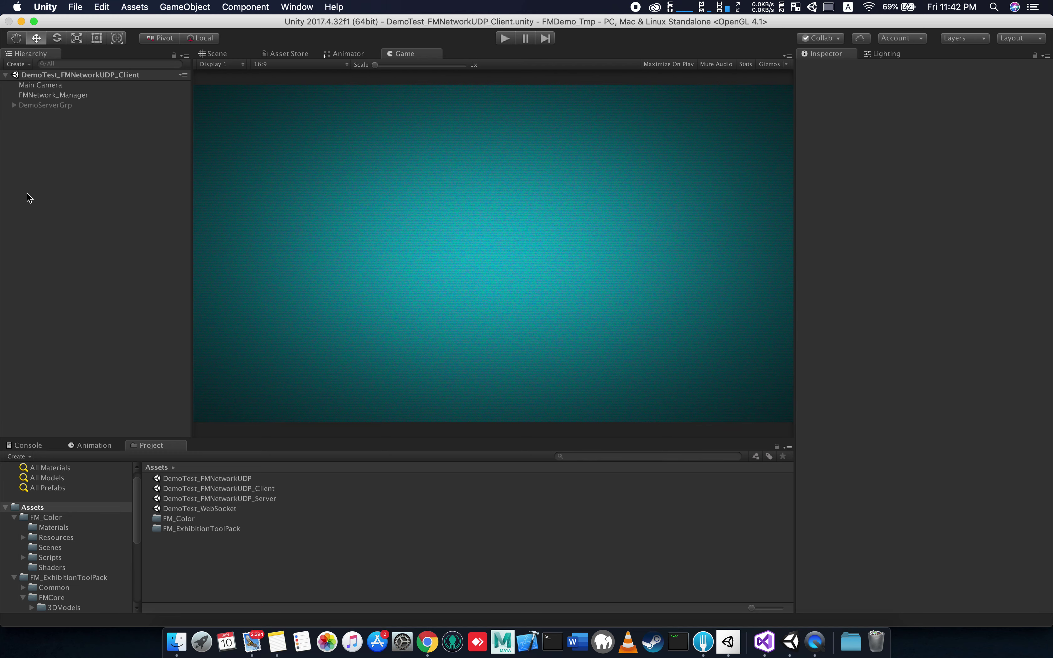
{"action": "right_click", "coordinate": [27, 194]}
{"action": "left_click", "coordinate": [86, 291]}
{"action": "left_click", "coordinate": [951, 67]}
{"action": "type", "text": "DemoClient"}
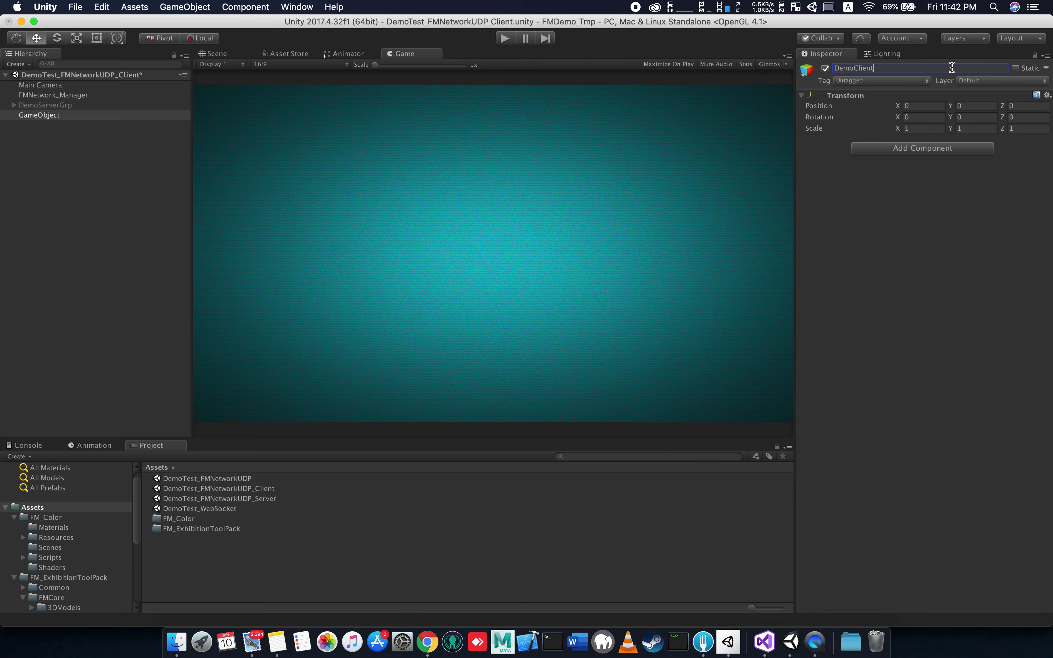
{"action": "type", "text": "p"}
{"action": "key", "text": "Return"}
Add a child GameViewDecoder under DemoClientGrp with the Game View Decoder script
{"action": "right_click", "coordinate": [135, 112]}
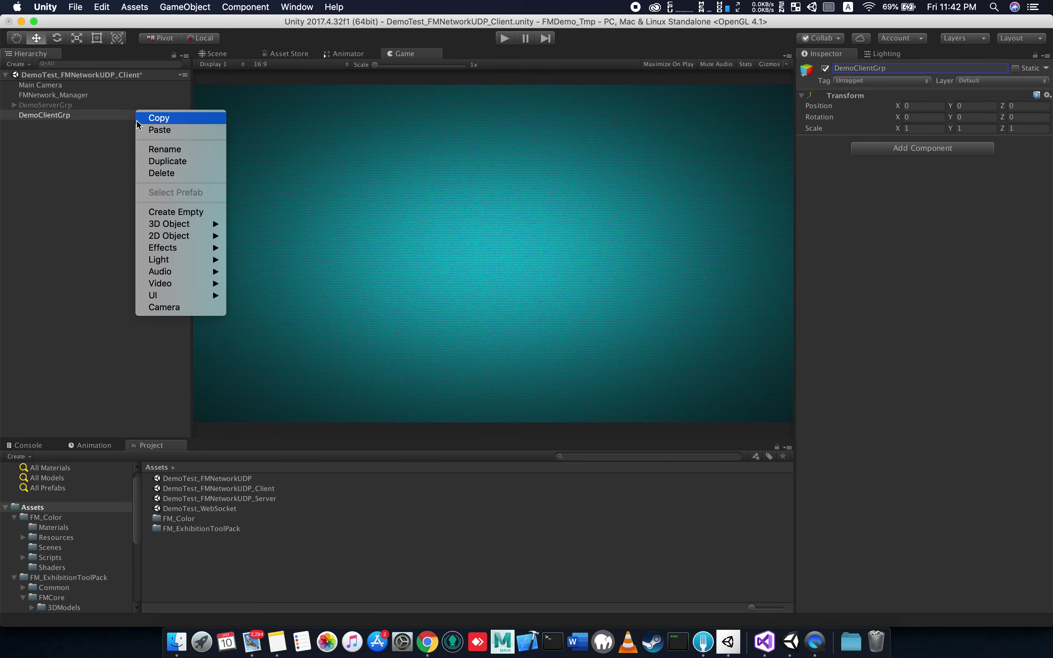
{"action": "left_click", "coordinate": [185, 213]}
{"action": "left_click", "coordinate": [888, 68]}
{"action": "type", "text": "Ga"}
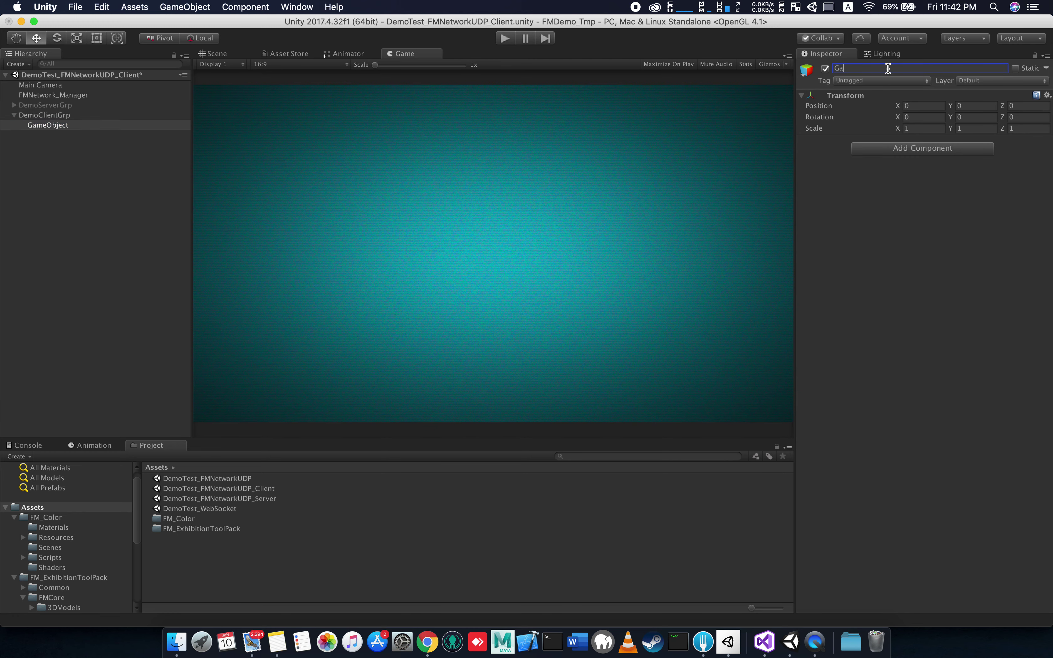
{"action": "type", "text": "der"}
{"action": "key", "text": "Return"}
{"action": "left_click", "coordinate": [924, 148]}
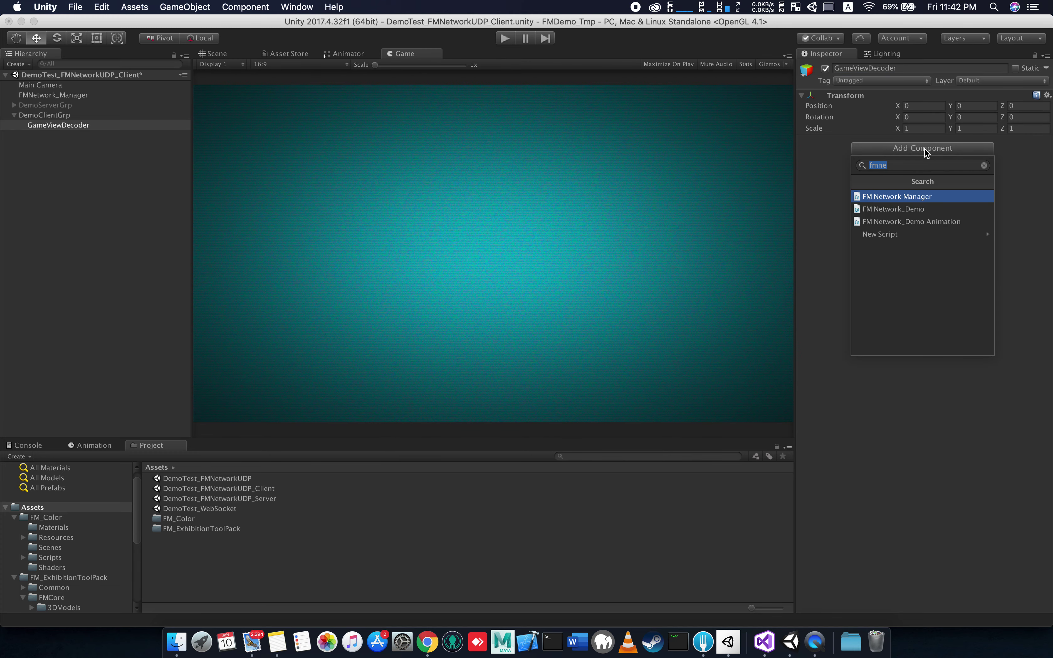
{"action": "type", "text": "gamev"}
{"action": "key", "text": "Return"}
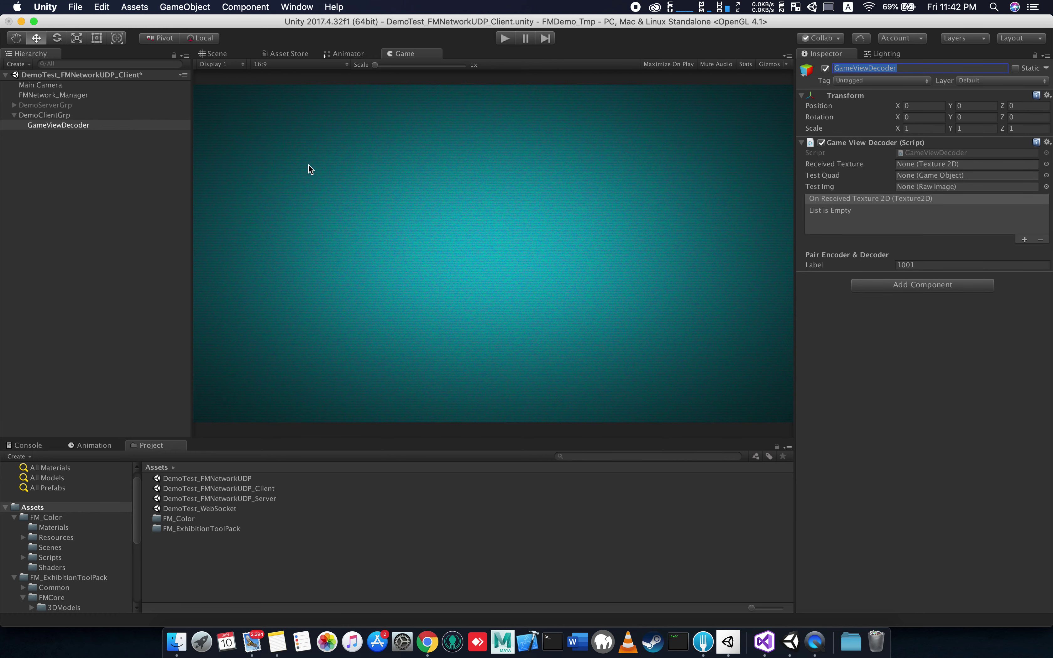
Make FMNetwork_Manager's On Received Byte Data Event call GameViewDecoder.Action_ProcessImageData
{"action": "left_click", "coordinate": [34, 81]}
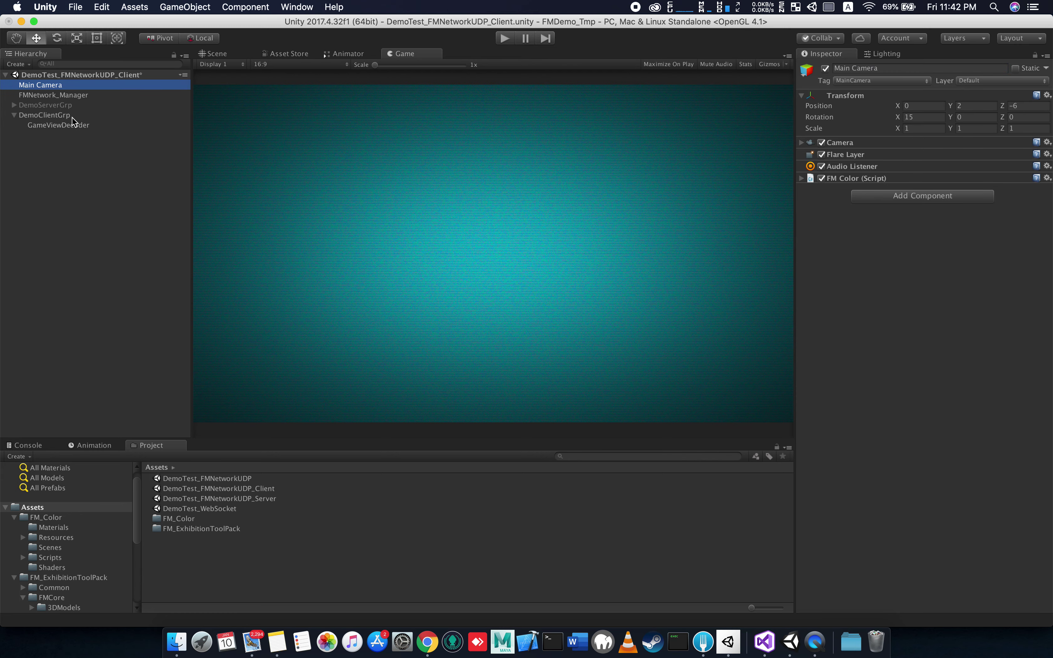
{"action": "left_click", "coordinate": [63, 96]}
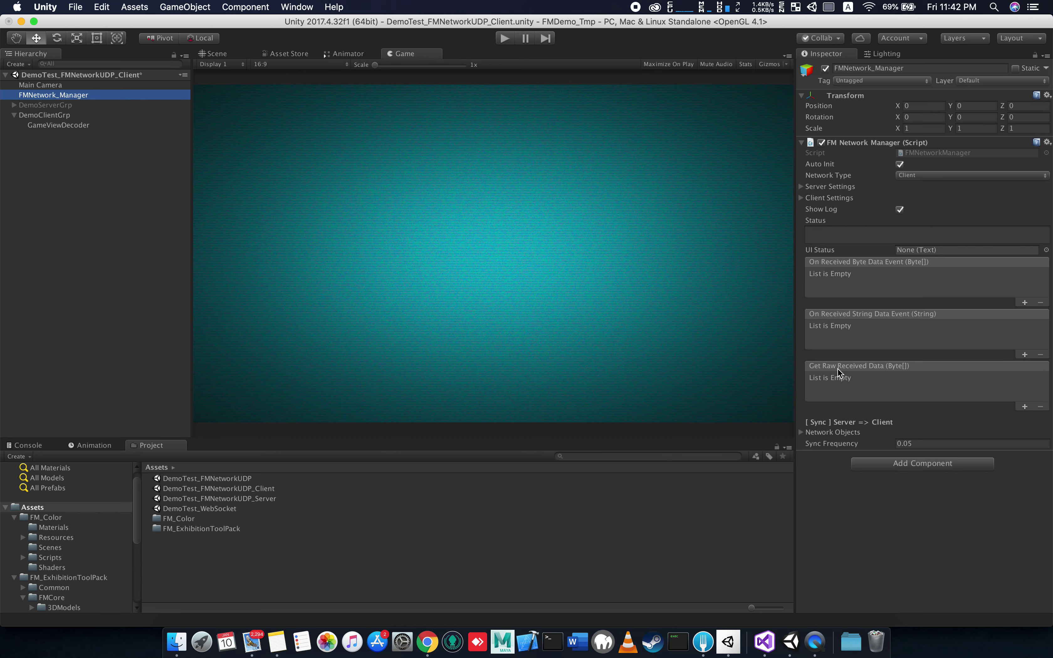
{"action": "left_click", "coordinate": [836, 282]}
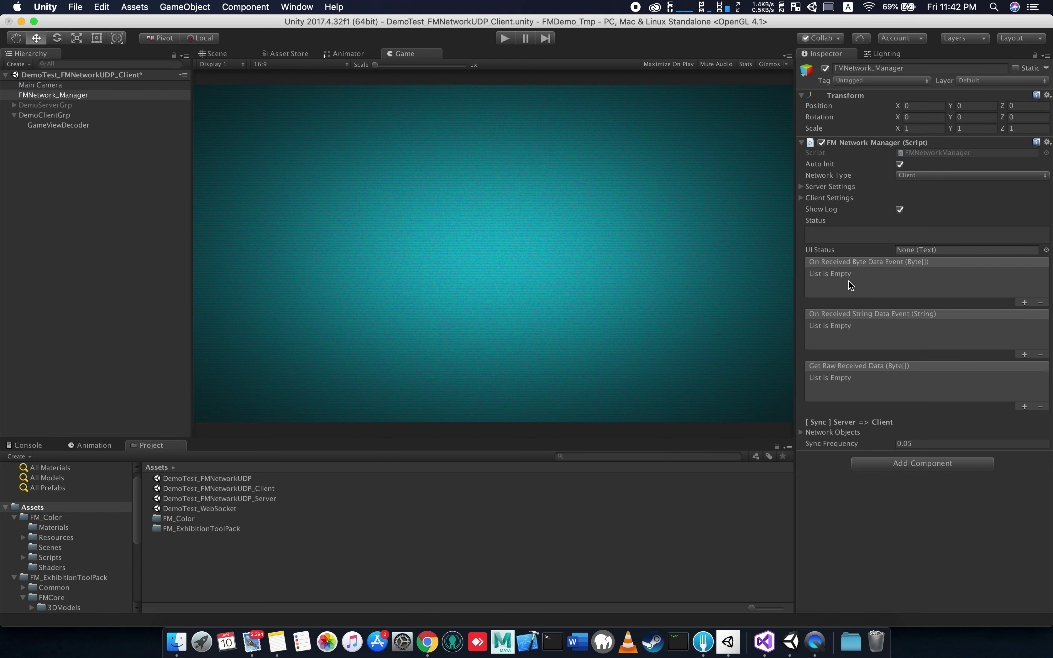
{"action": "left_click", "coordinate": [1025, 303]}
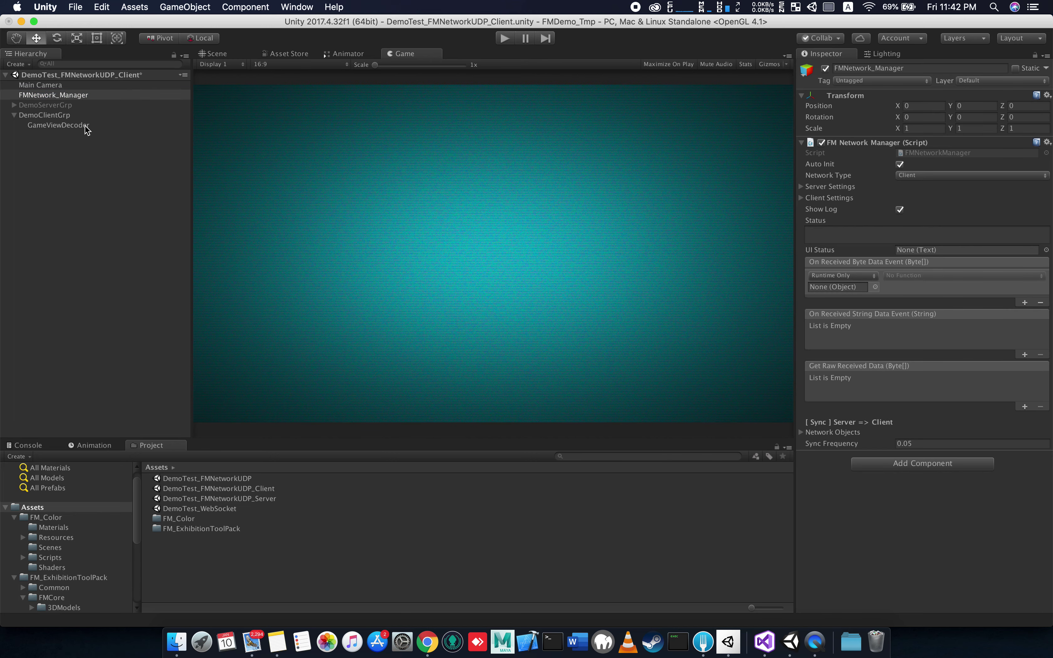
{"action": "left_click_drag", "start_coordinate": [81, 127], "coordinate": [840, 285]}
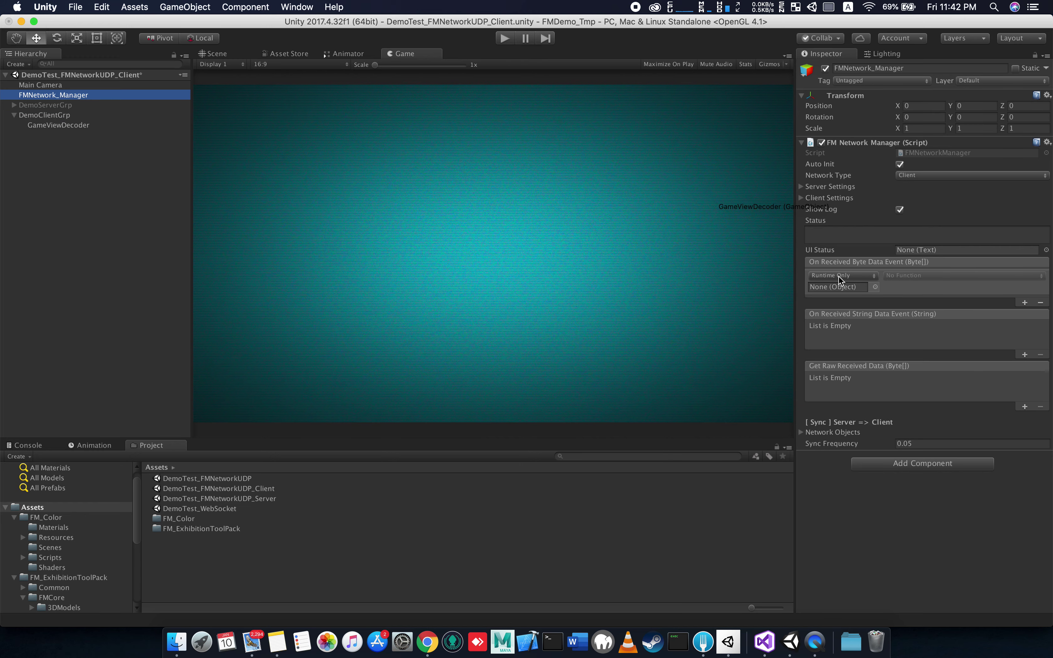
{"action": "left_click", "coordinate": [908, 275]}
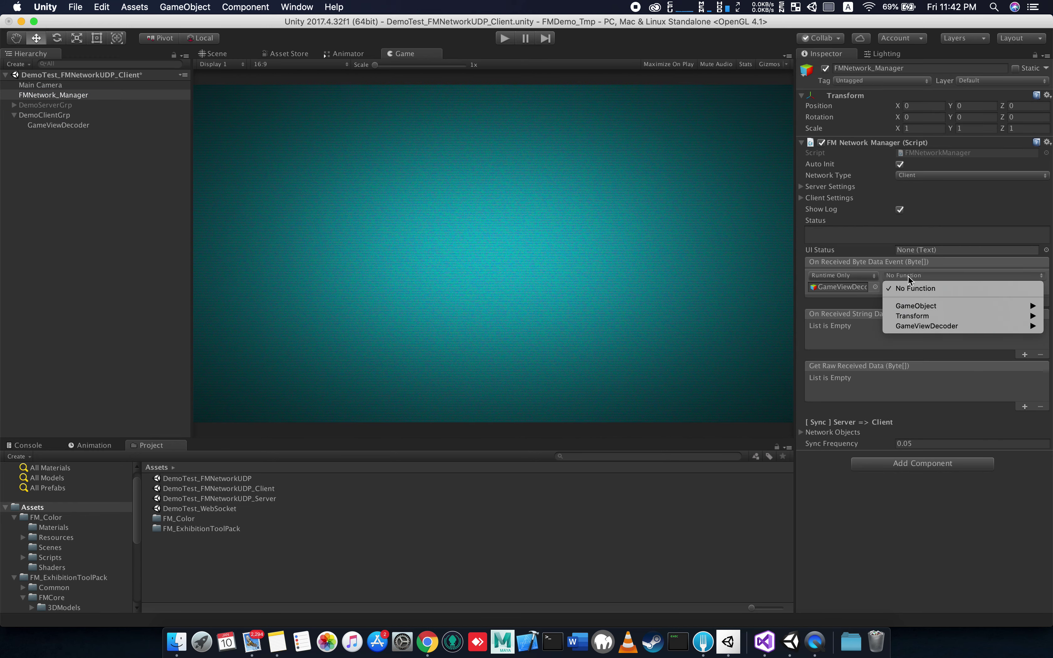
{"action": "mouse_move", "coordinate": [952, 330]}
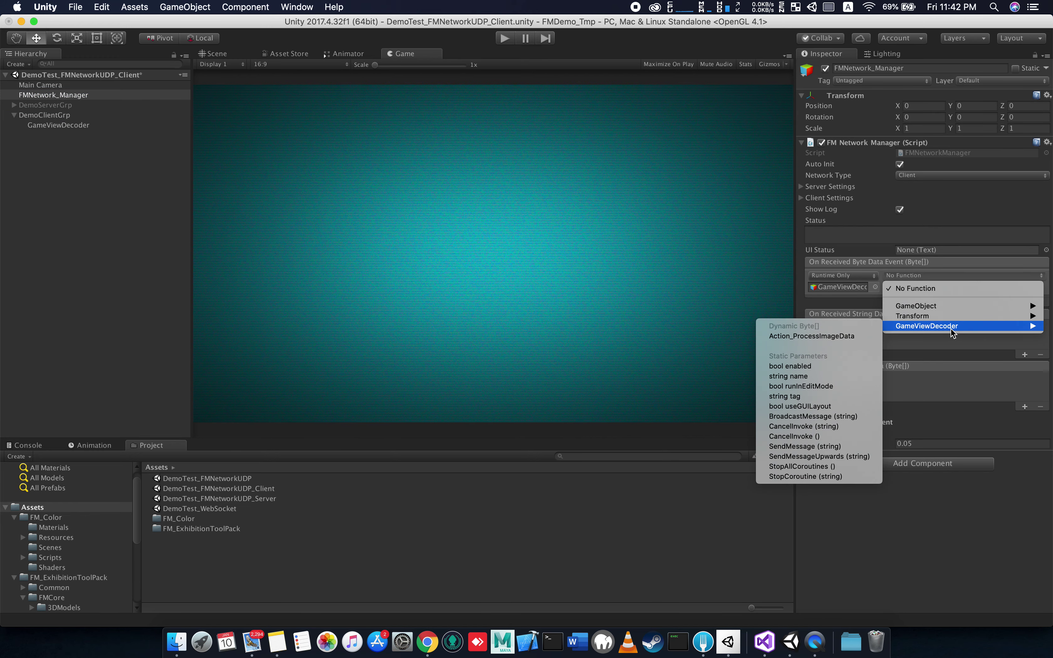
{"action": "left_click", "coordinate": [862, 333]}
{"action": "left_click", "coordinate": [81, 125]}
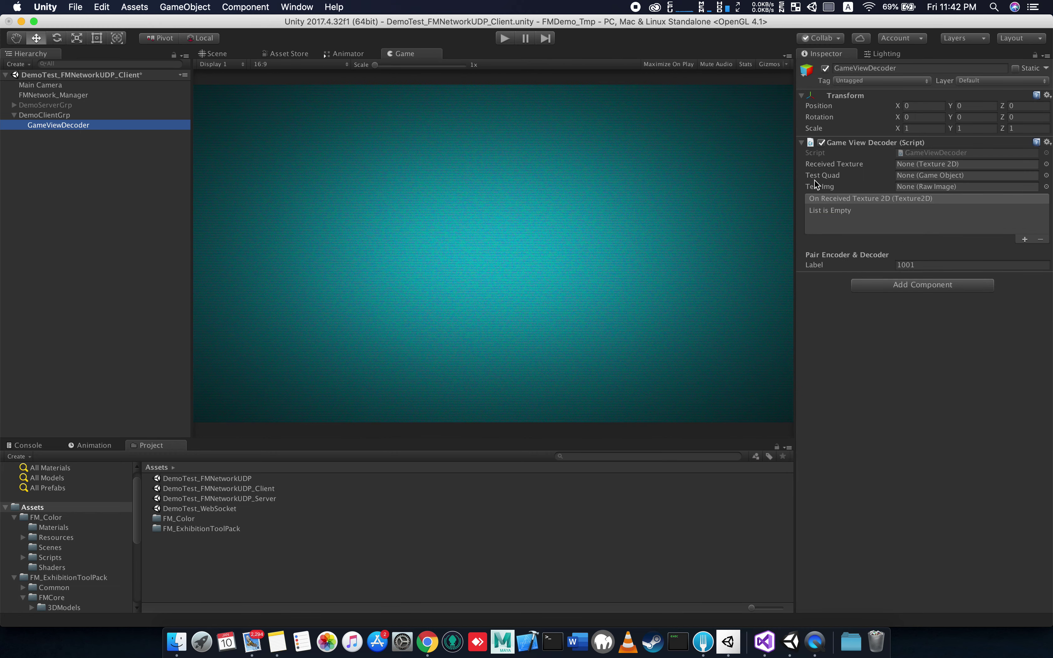
Add a 3D quad and scale it to X 4, Y 2
{"action": "right_click", "coordinate": [93, 202]}
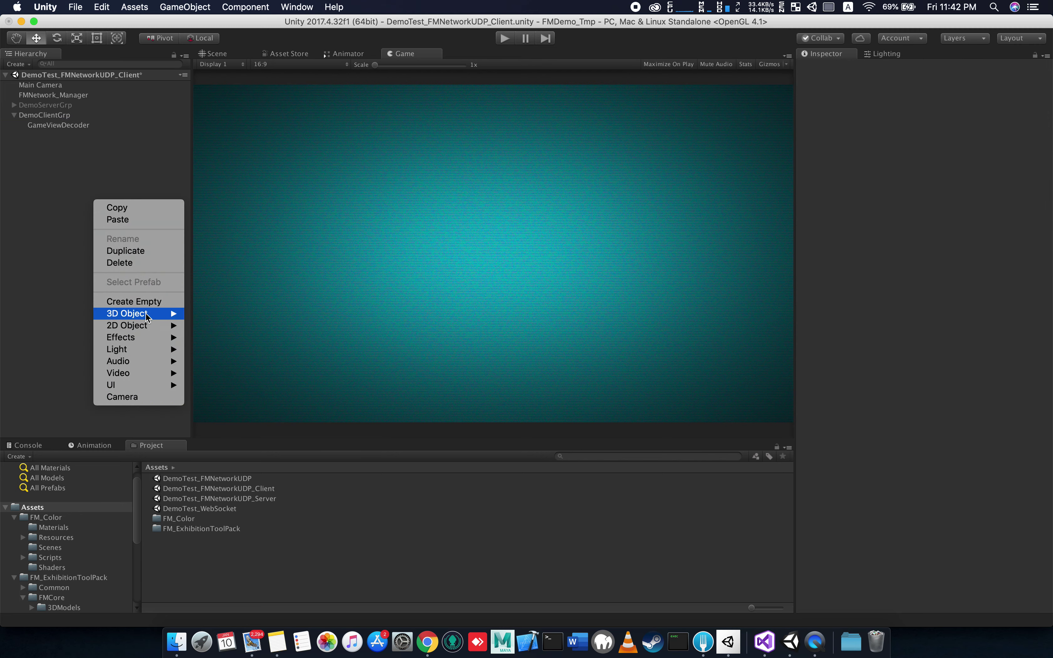
{"action": "mouse_move", "coordinate": [146, 312]}
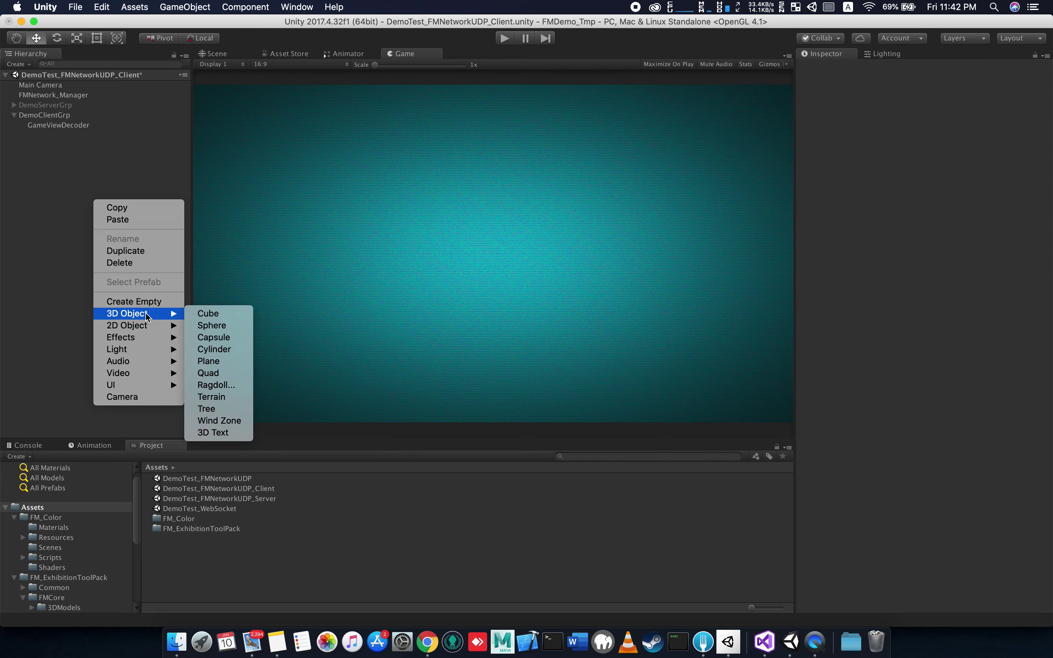
{"action": "left_click", "coordinate": [226, 371]}
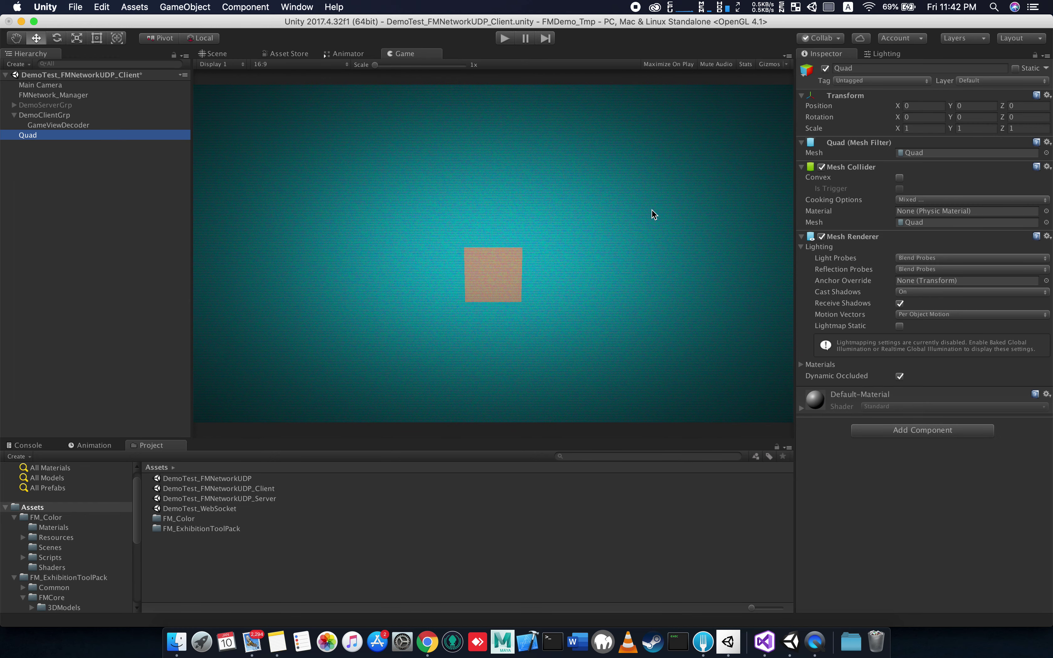
{"action": "left_click", "coordinate": [921, 129]}
{"action": "type", "text": "4"}
{"action": "key", "text": "Tab"}
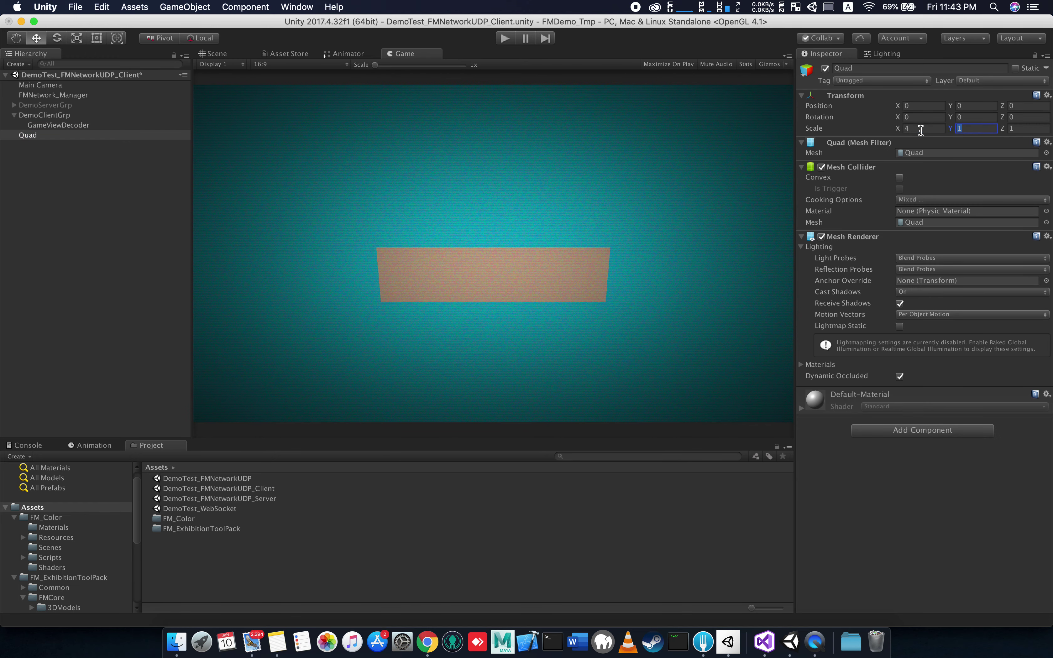
{"action": "type", "text": "2"}
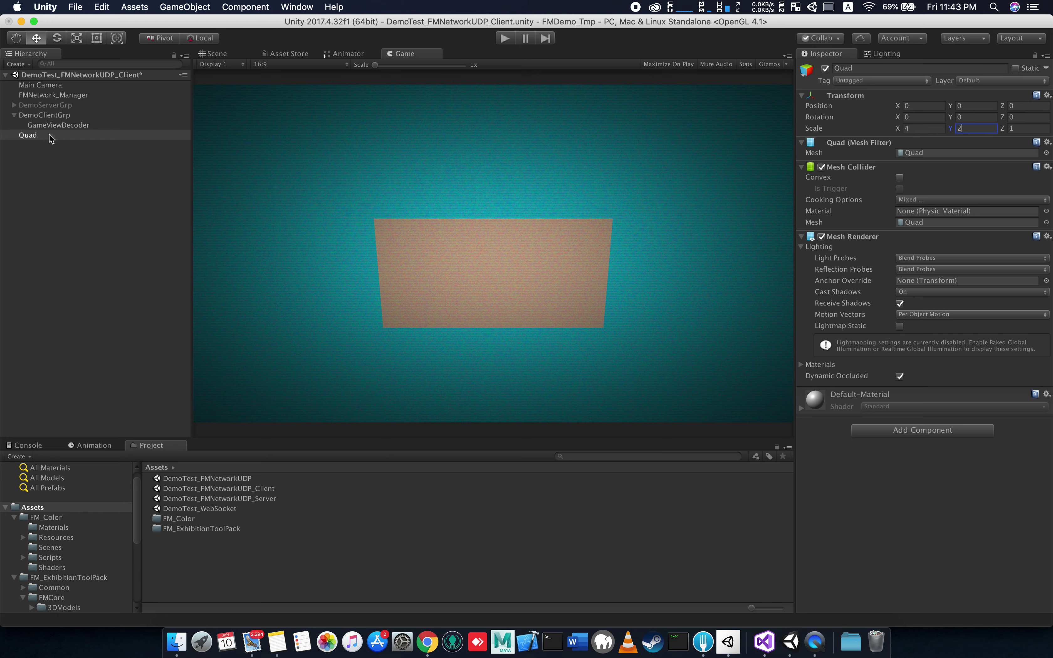
Assign the quad as GameViewDecoder's Test Quad
{"action": "left_click", "coordinate": [74, 85]}
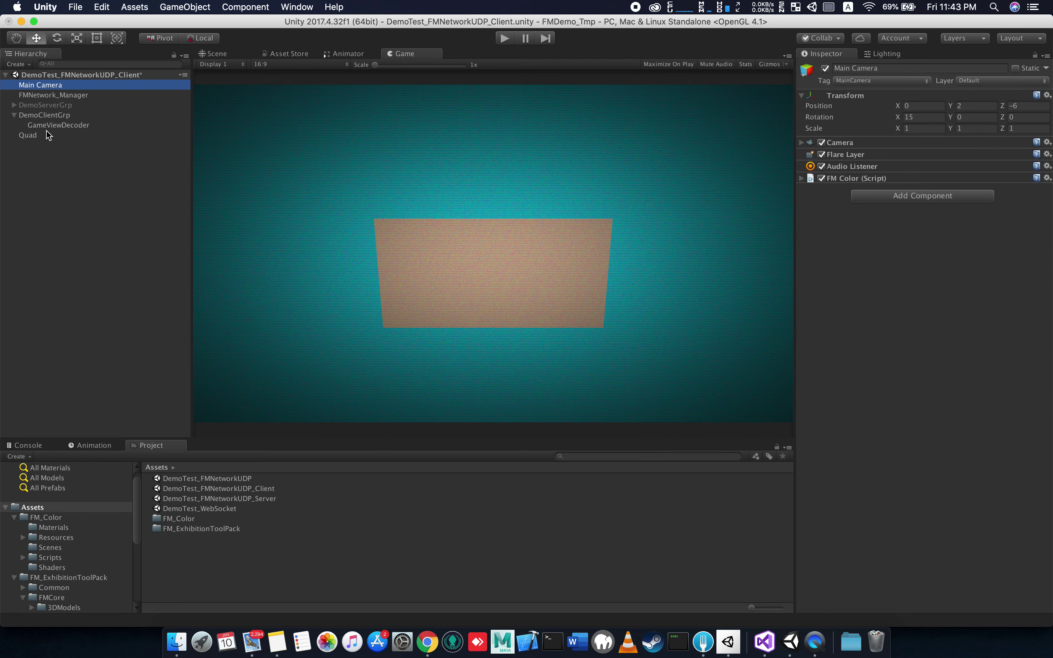
{"action": "left_click", "coordinate": [58, 126]}
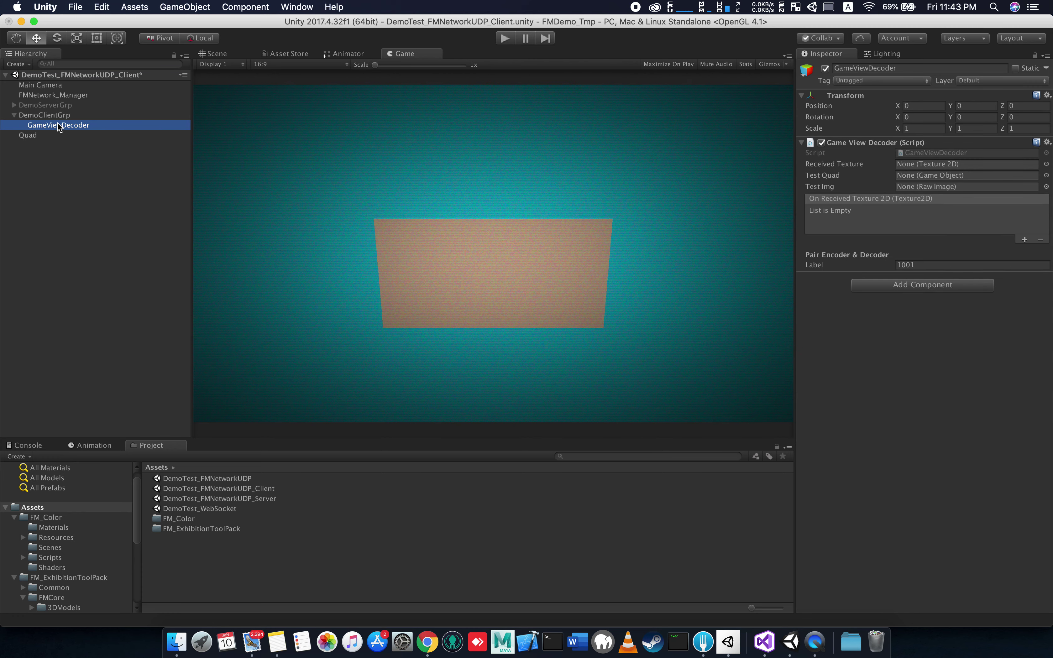
{"action": "left_click_drag", "start_coordinate": [27, 136], "coordinate": [916, 178]}
Rename the quad to DemoQuad
{"action": "left_click", "coordinate": [28, 135]}
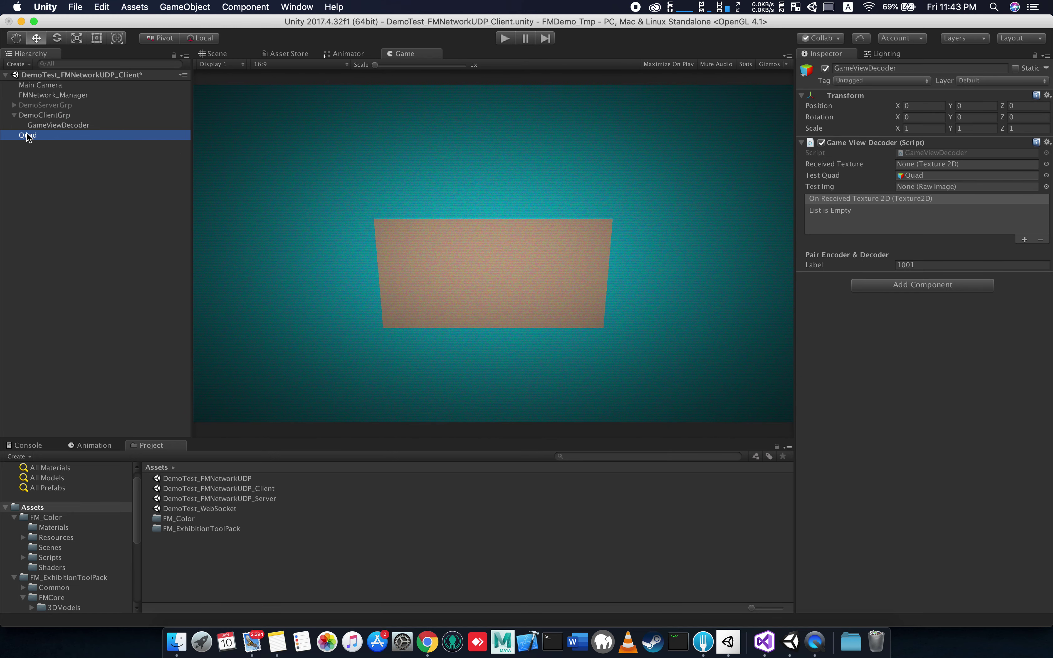
{"action": "left_click", "coordinate": [884, 68]}
{"action": "type", "text": "DemoQuad"}
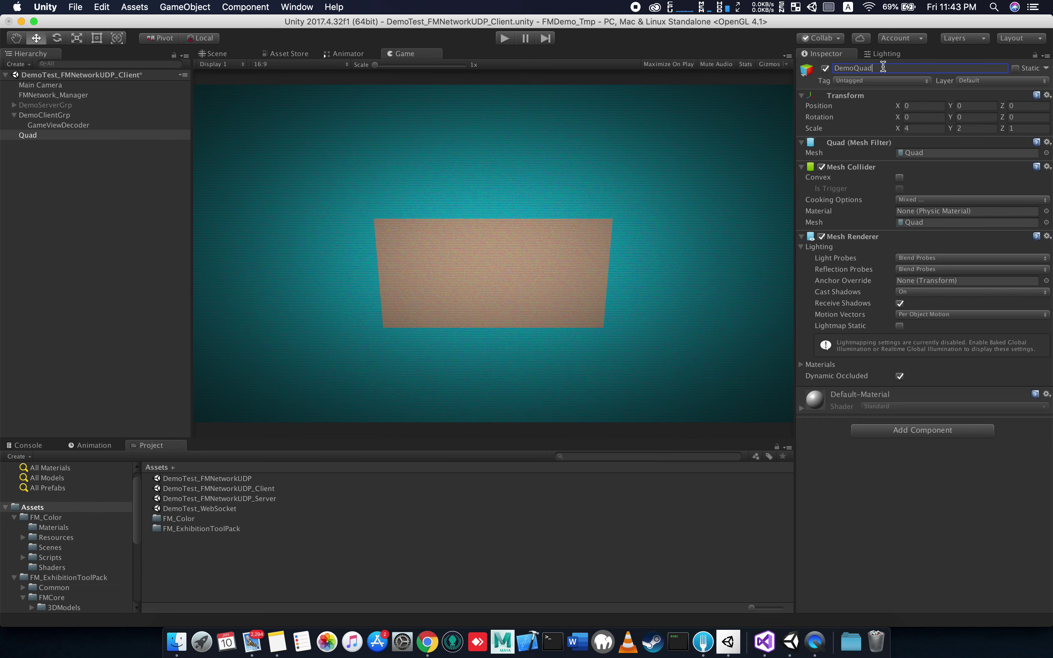
{"action": "key", "text": "Return"}
{"action": "left_click", "coordinate": [57, 174]}
{"action": "right_click", "coordinate": [57, 175]}
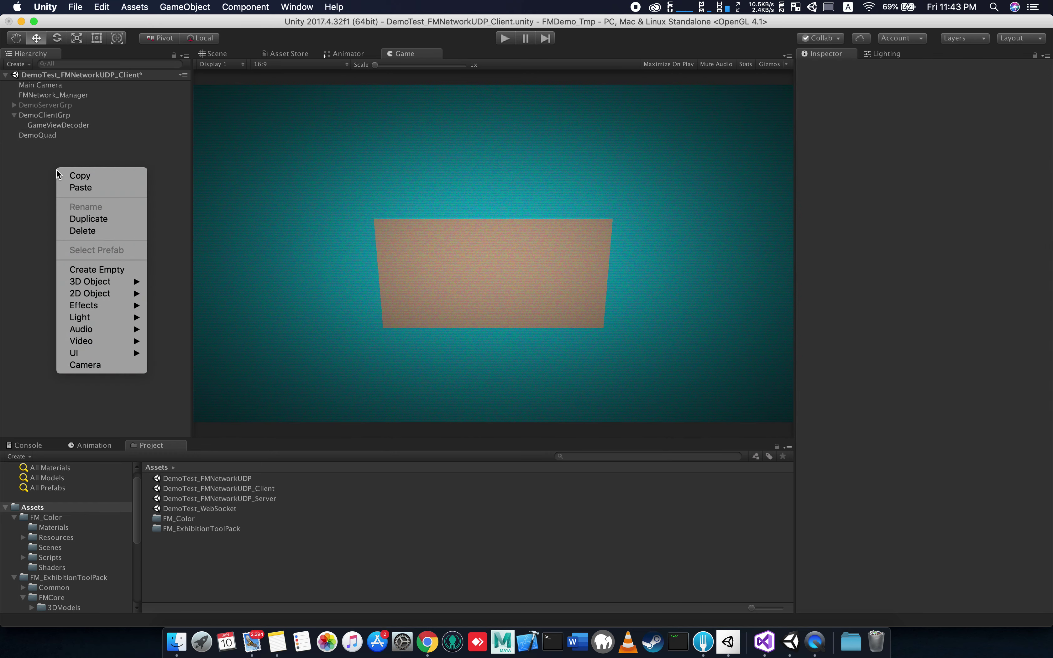
Add a Raw Image UI element anchored to the top-left corner
{"action": "mouse_move", "coordinate": [117, 355]}
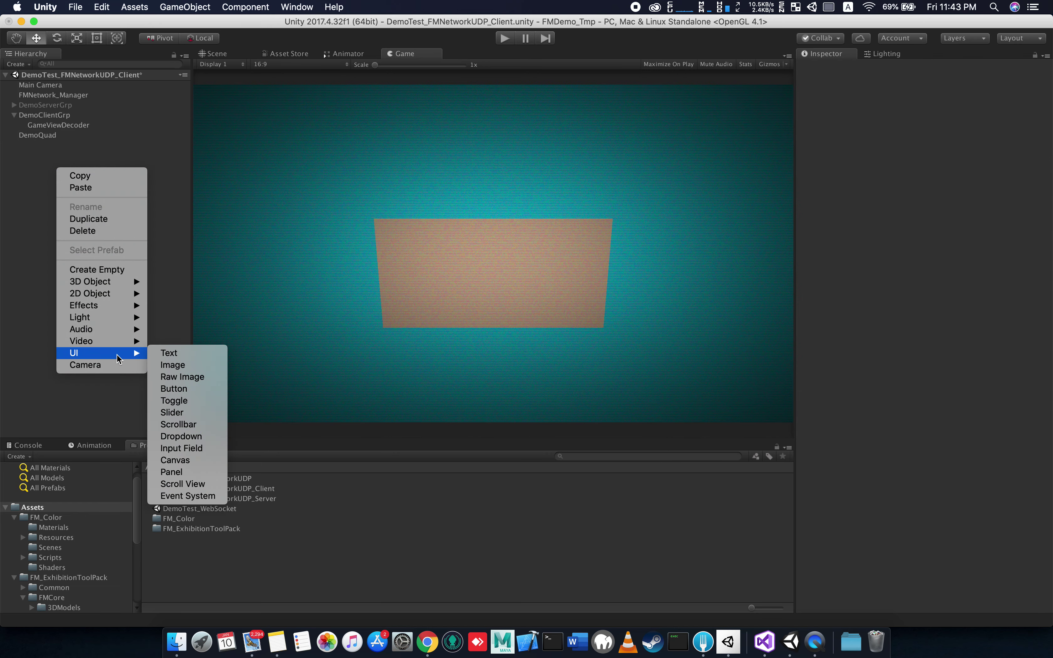
{"action": "left_click", "coordinate": [202, 378]}
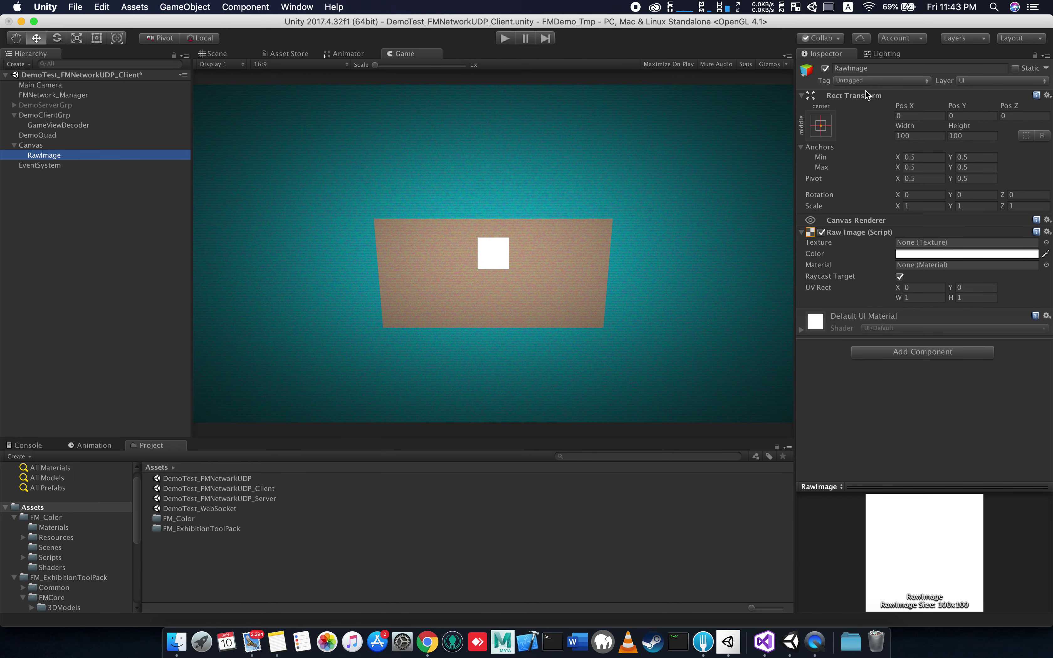
{"action": "left_click", "coordinate": [825, 124]}
{"action": "left_click", "coordinate": [862, 230], "text": "alt+shift"}
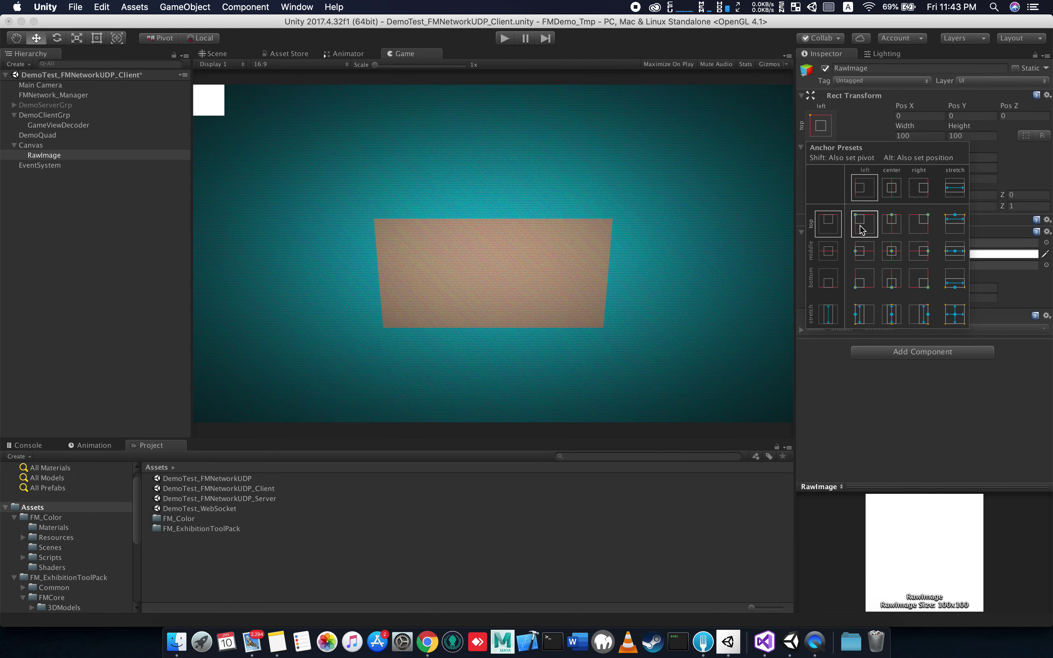
Set the RawImage's Rect Transform width to 600 and height to 400
{"action": "left_click", "coordinate": [923, 136]}
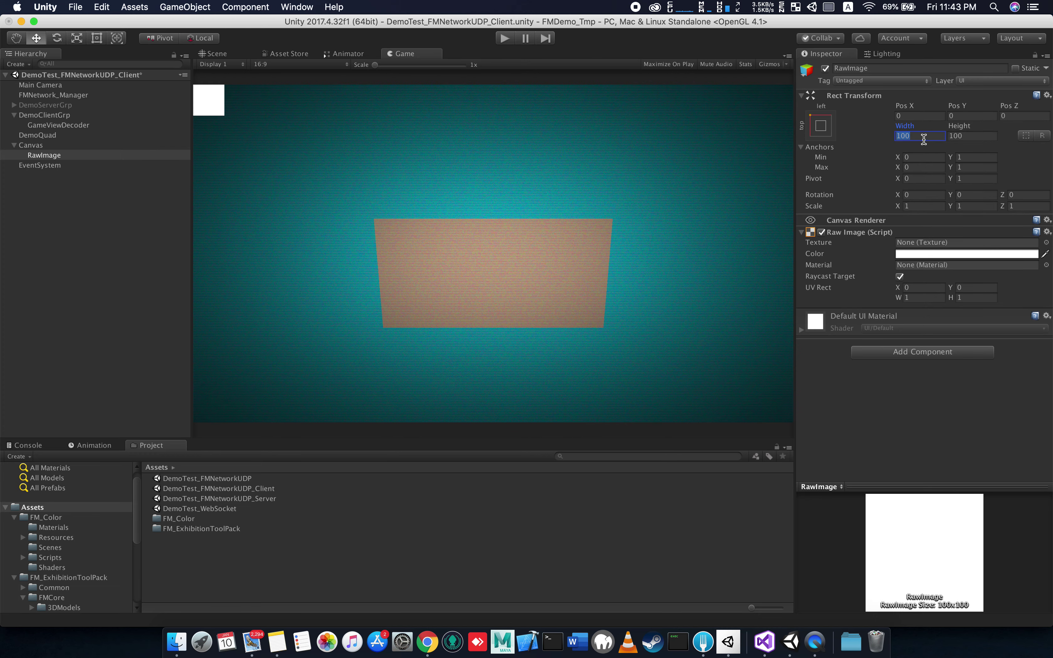
{"action": "type", "text": "500"}
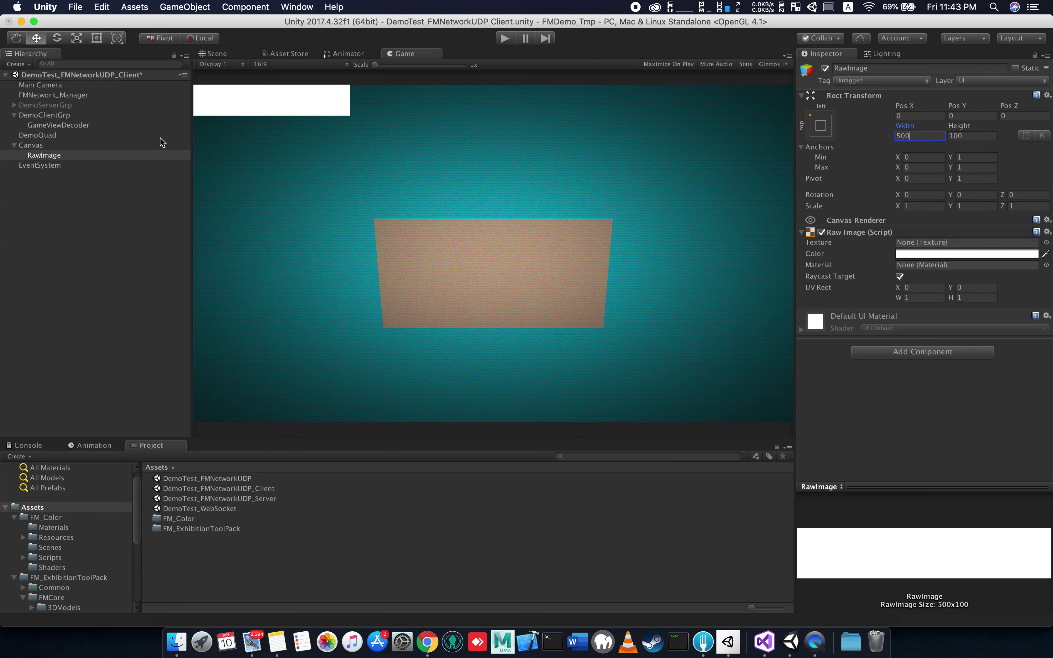
{"action": "left_click", "coordinate": [163, 145]}
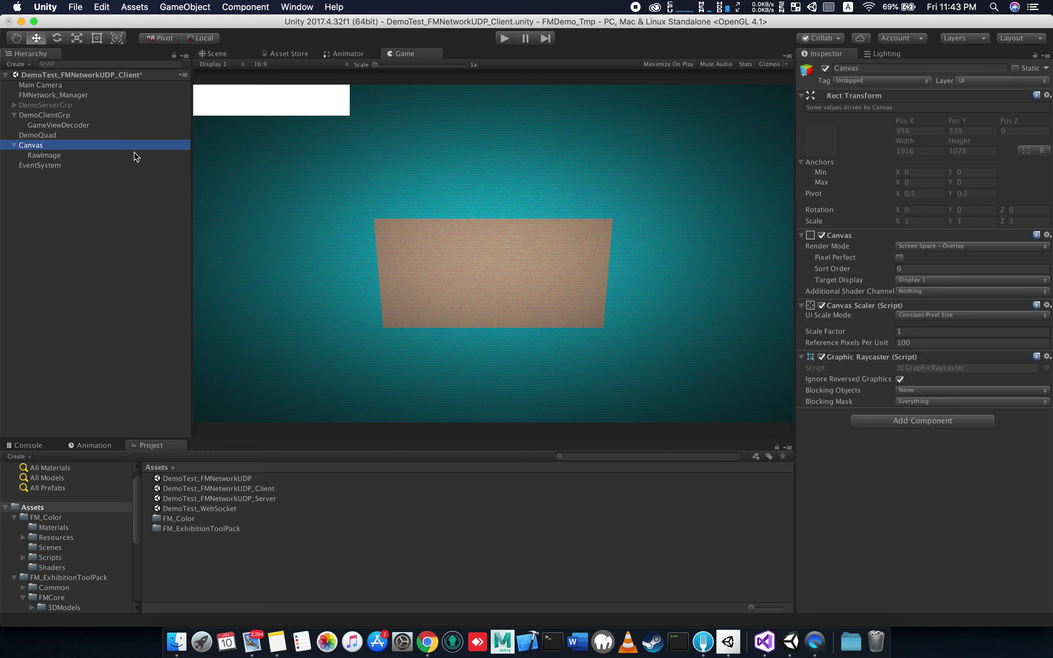
{"action": "left_click", "coordinate": [135, 155]}
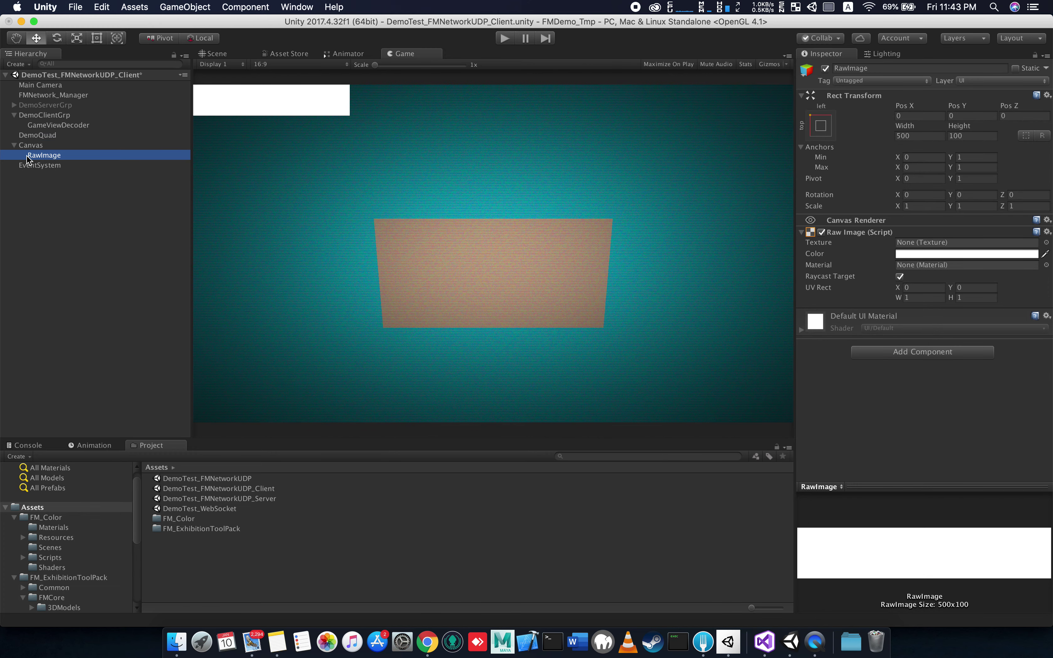
{"action": "left_click", "coordinate": [970, 135]}
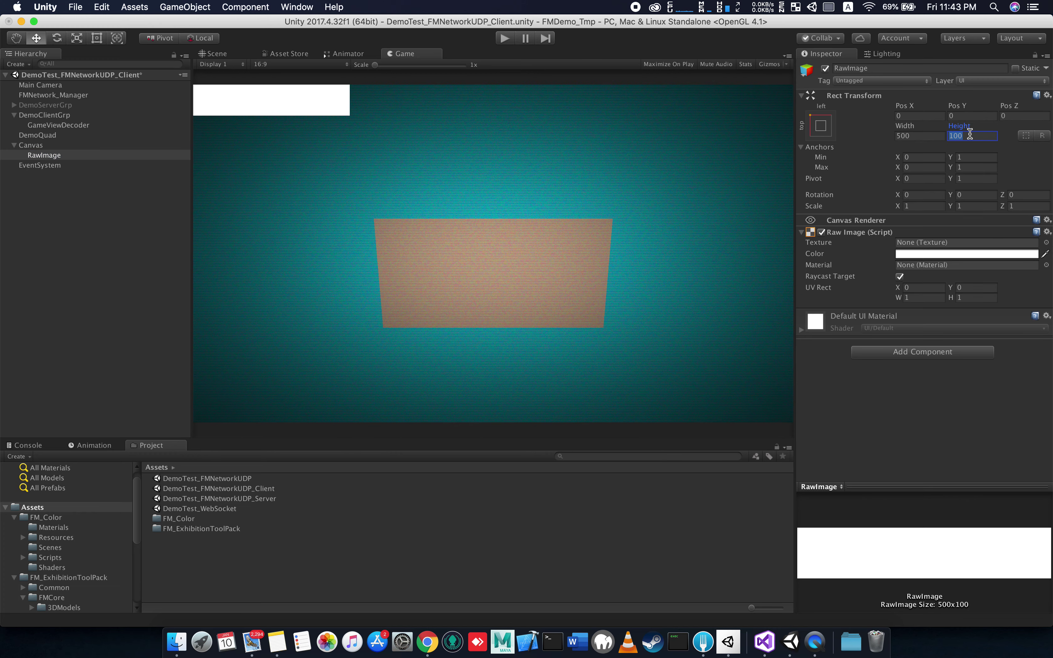
{"action": "type", "text": "300"}
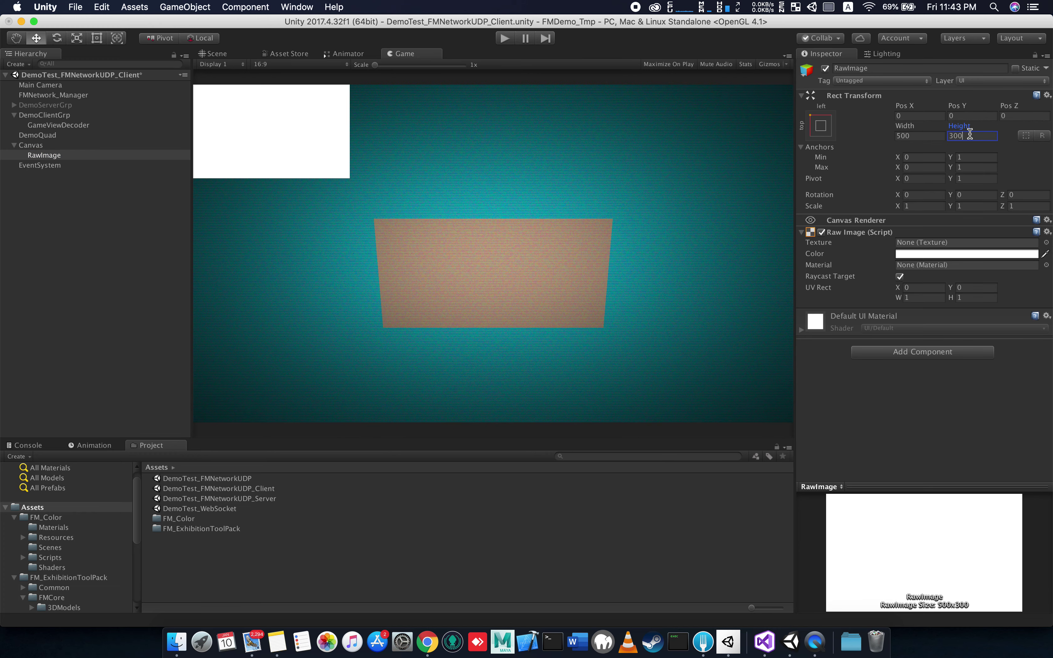
{"action": "left_click", "coordinate": [921, 136]}
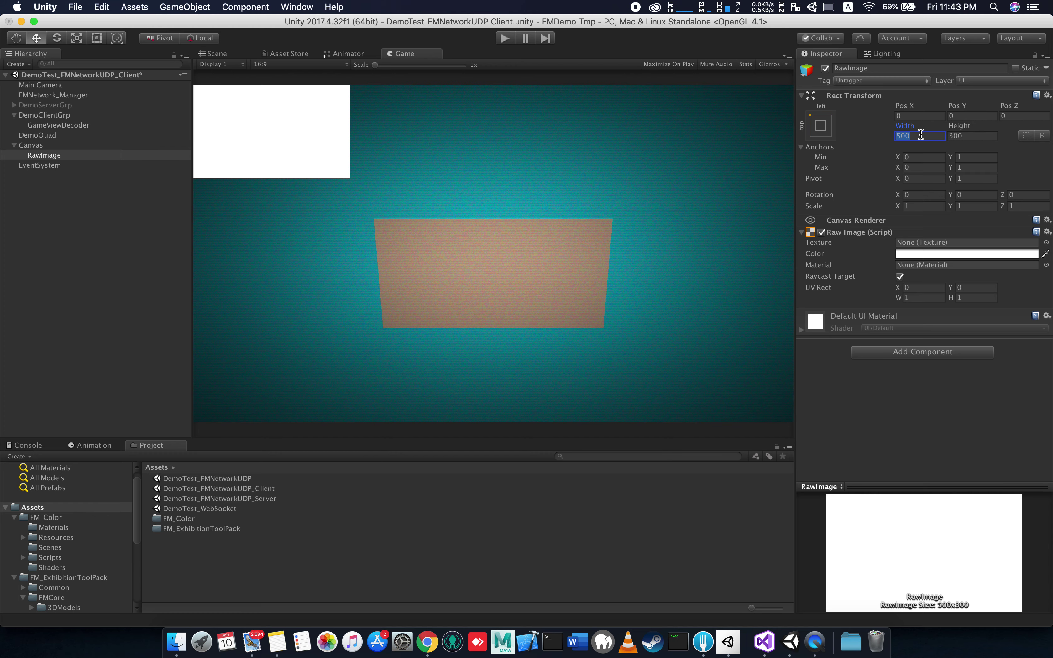
{"action": "type", "text": "600"}
{"action": "key", "text": "Tab"}
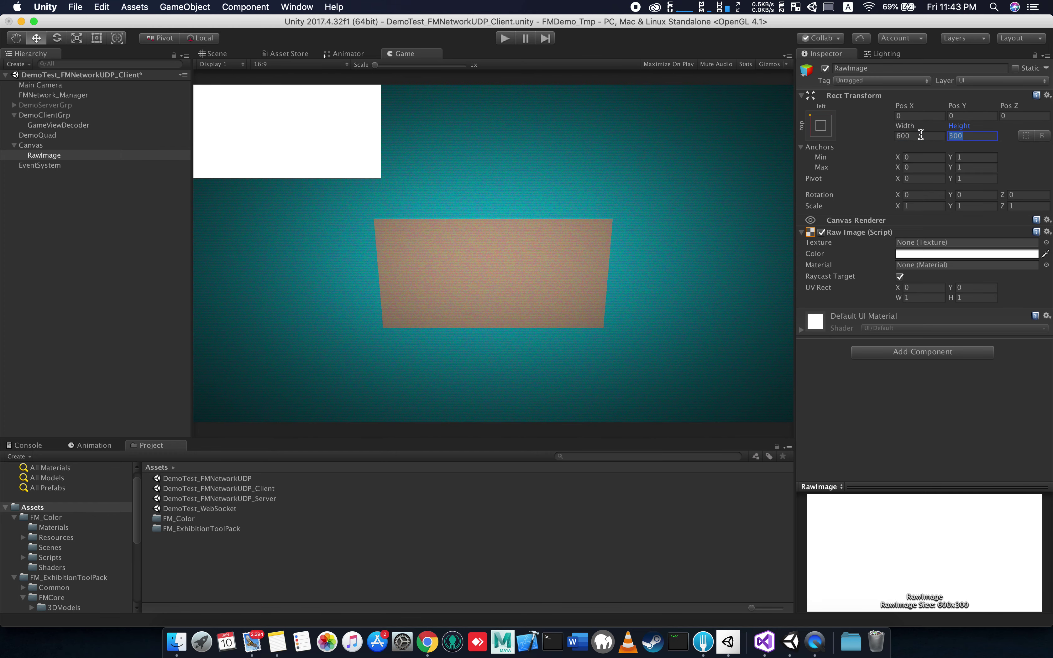
{"action": "type", "text": "400"}
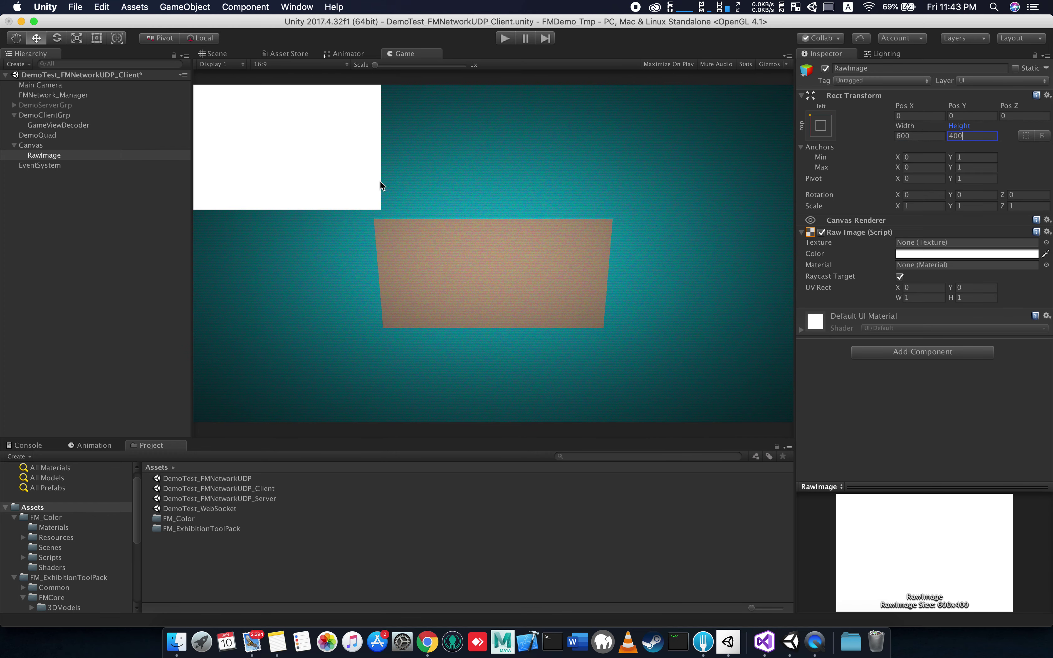
{"action": "left_click", "coordinate": [63, 165]}
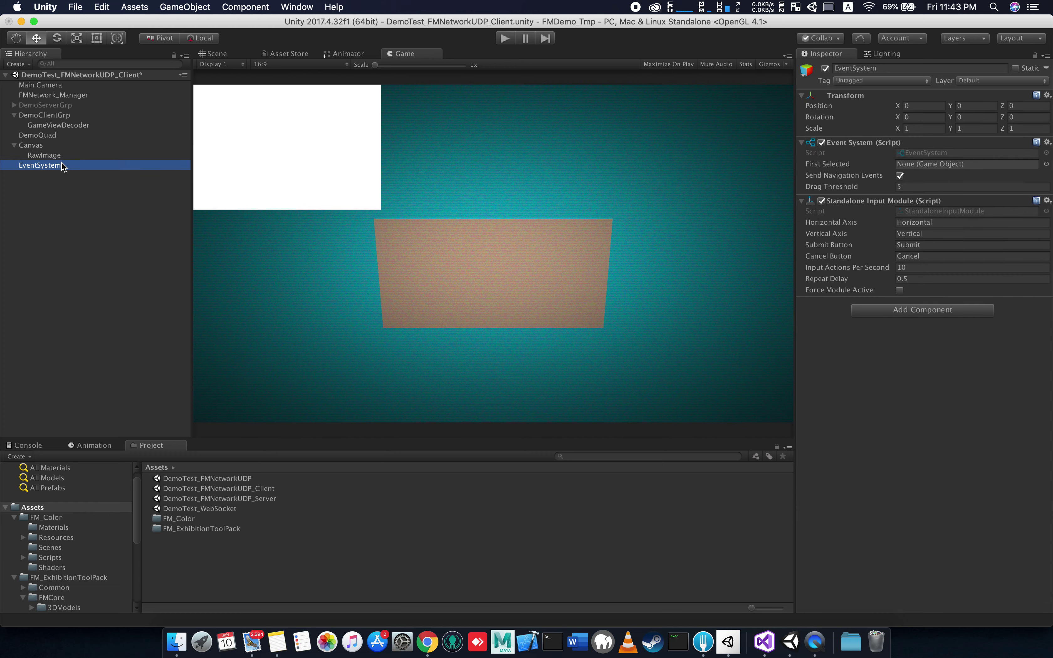
Assign the RawImage as the GameViewDecoder's Test Img
{"action": "left_click", "coordinate": [52, 135]}
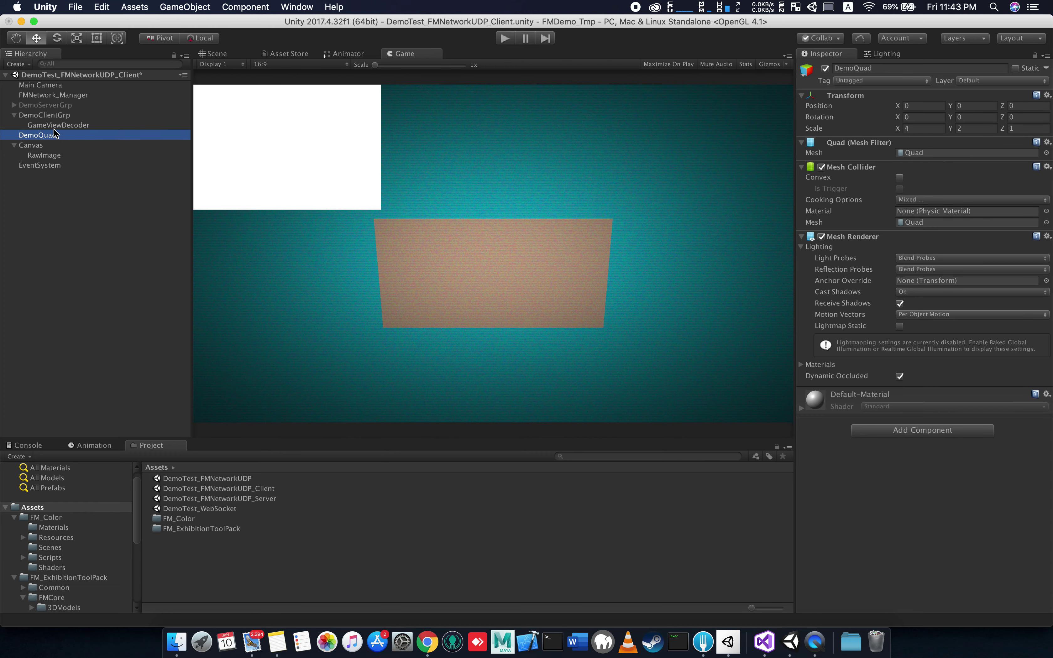
{"action": "left_click", "coordinate": [53, 126]}
{"action": "left_click_drag", "start_coordinate": [55, 156], "coordinate": [912, 190]}
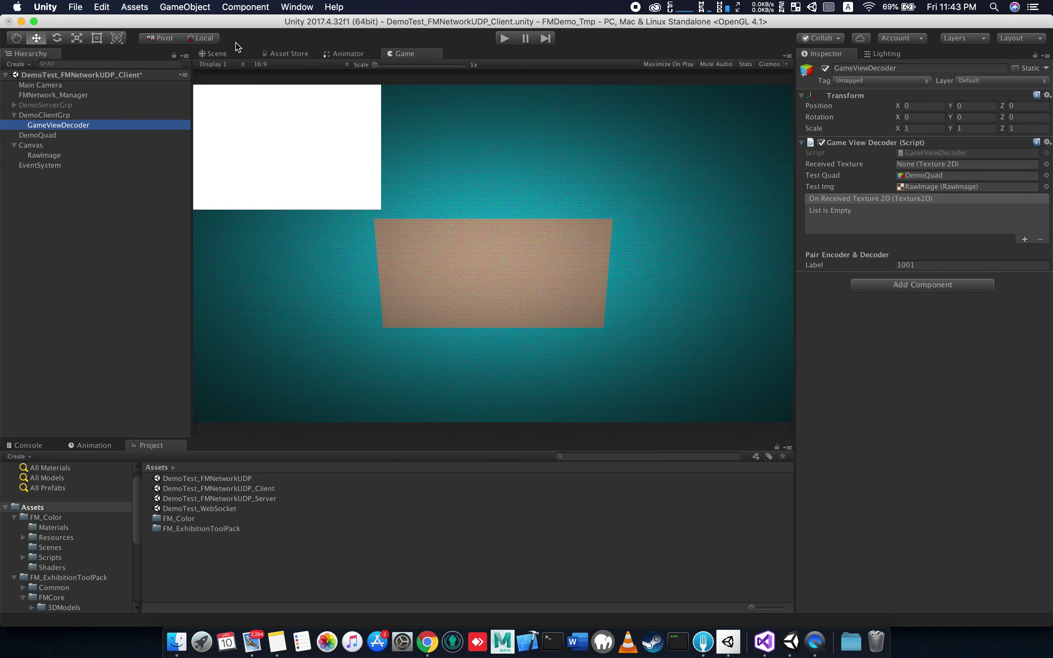
Save the scene over DemoTest_FMNetworkUDP_Client.unity, replacing the existing file
{"action": "left_click", "coordinate": [74, 7]}
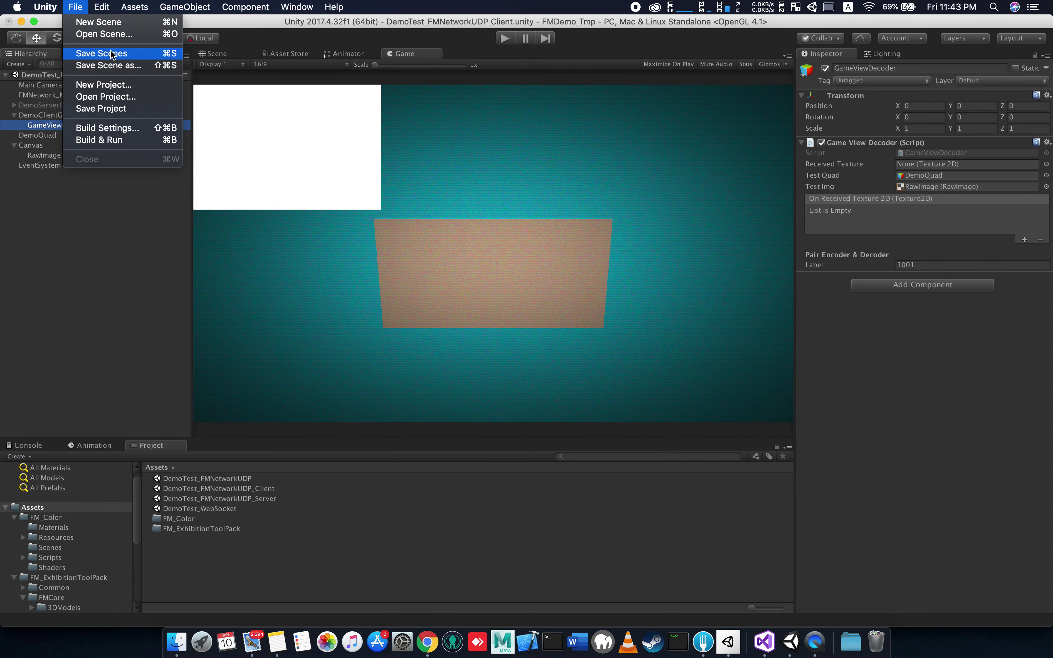
{"action": "left_click", "coordinate": [122, 64]}
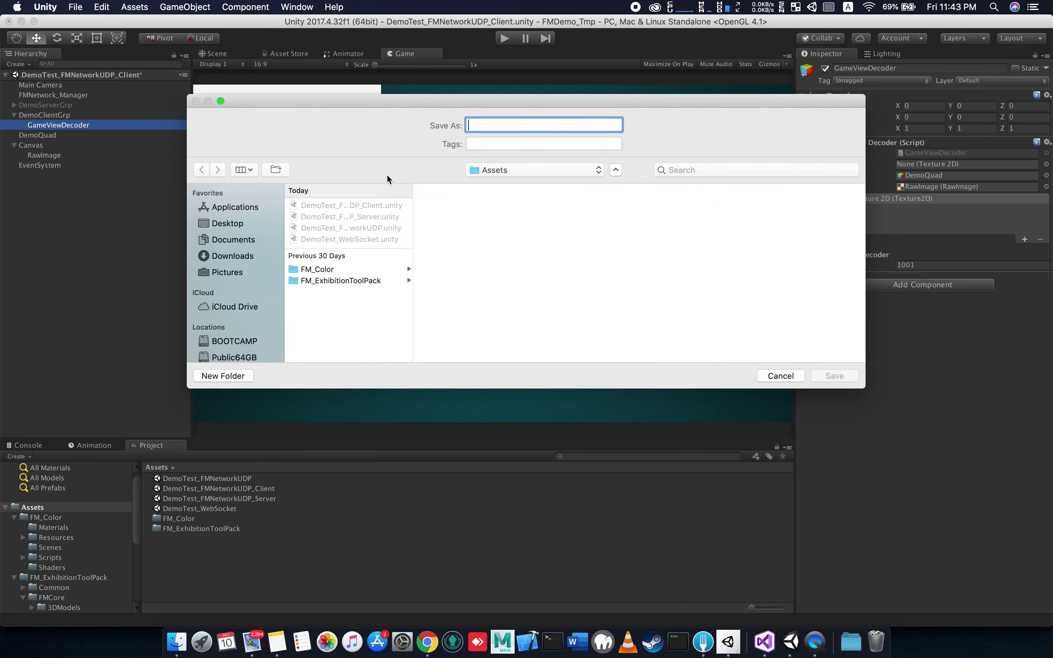
{"action": "left_click", "coordinate": [388, 206]}
{"action": "left_click", "coordinate": [838, 377]}
{"action": "left_click", "coordinate": [629, 183]}
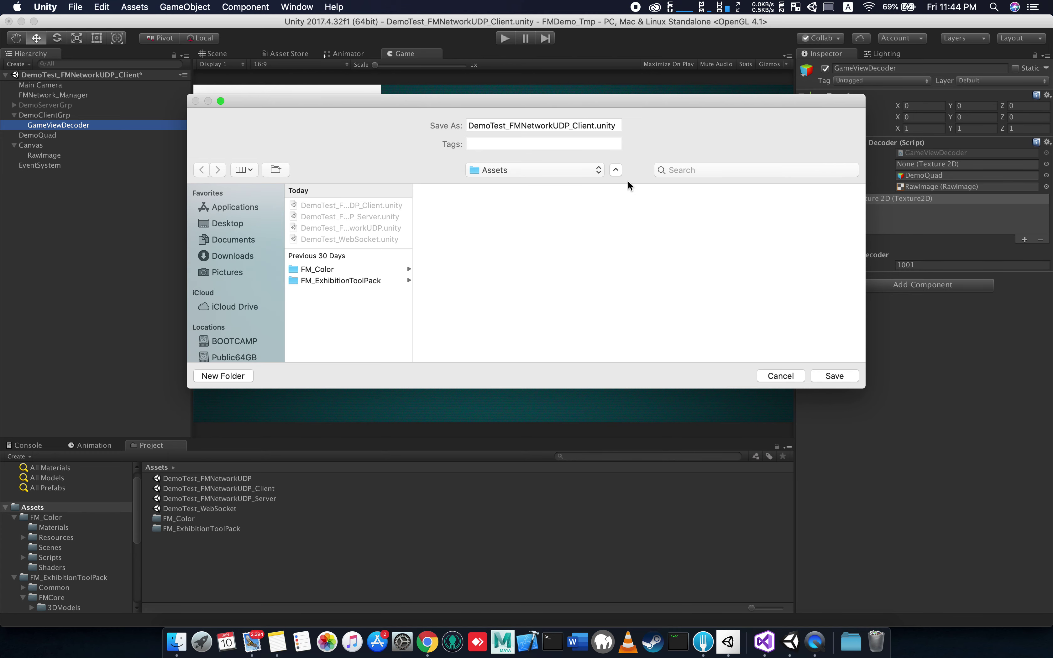
{"action": "left_click", "coordinate": [77, 7]}
Add the DemoTest_FMNetworkUDP_Server scene to Scenes In Build
{"action": "left_click", "coordinate": [159, 131]}
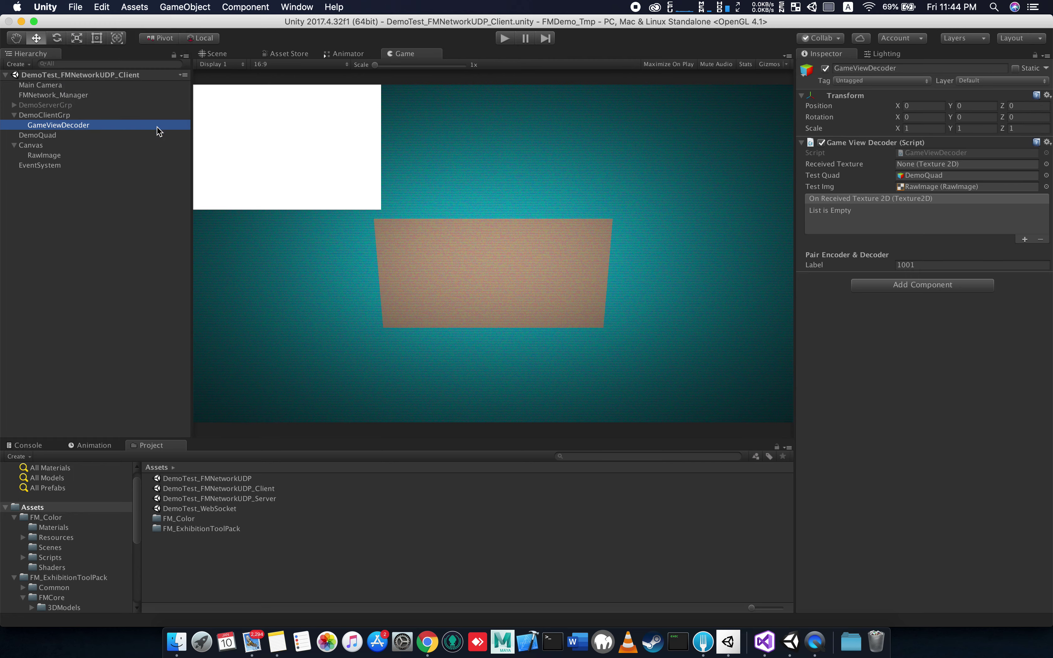
{"action": "left_click_drag", "start_coordinate": [239, 261], "coordinate": [719, 252]}
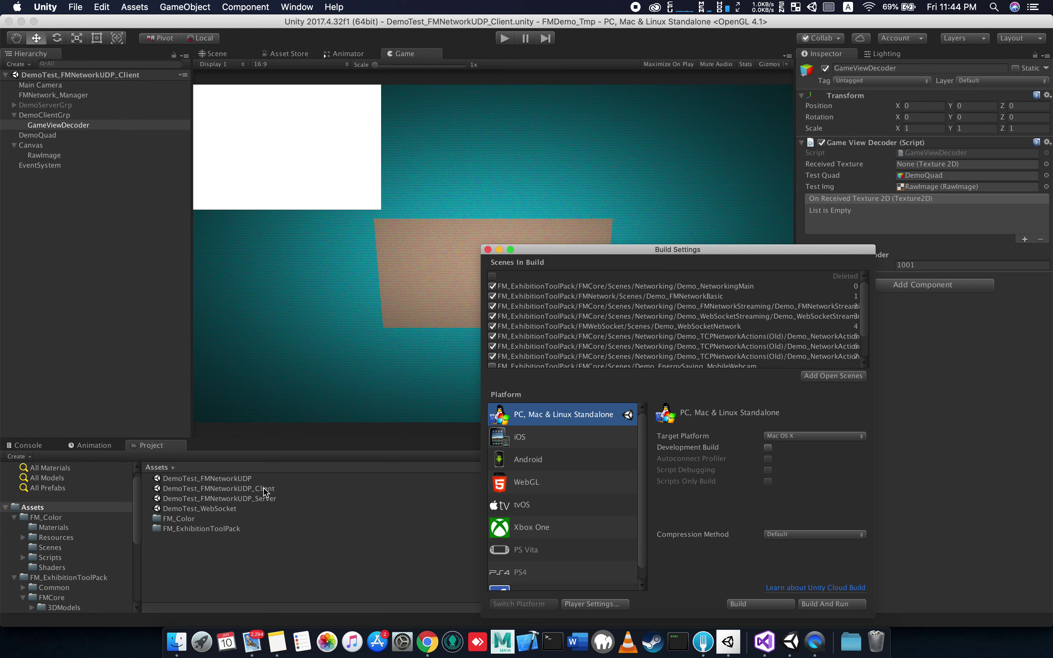
{"action": "left_click", "coordinate": [268, 501]}
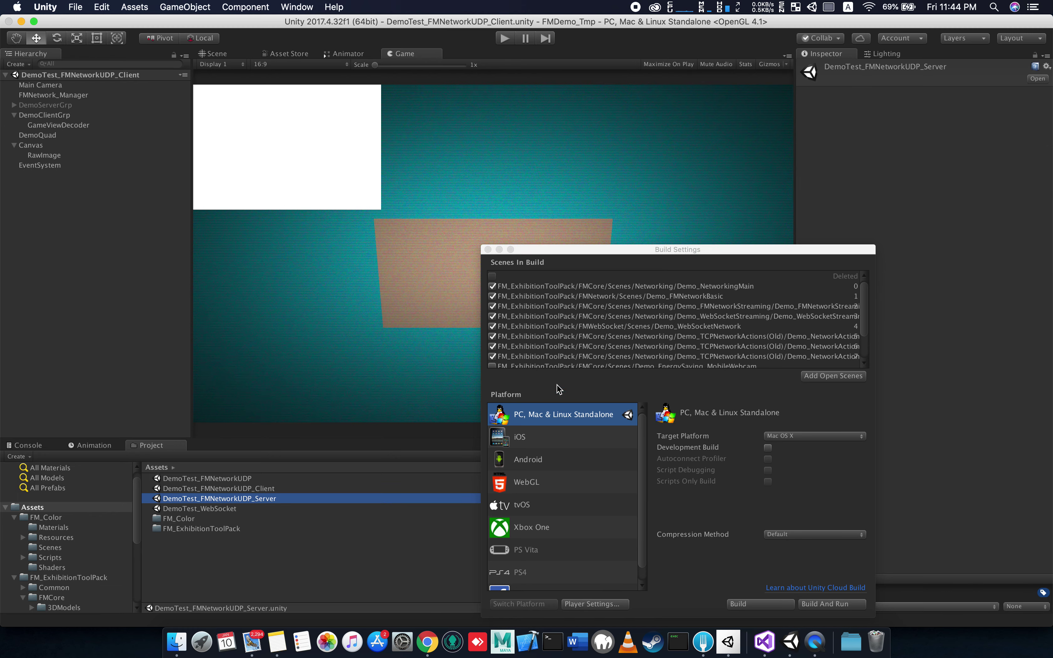
{"action": "left_click_drag", "start_coordinate": [267, 502], "coordinate": [505, 288]}
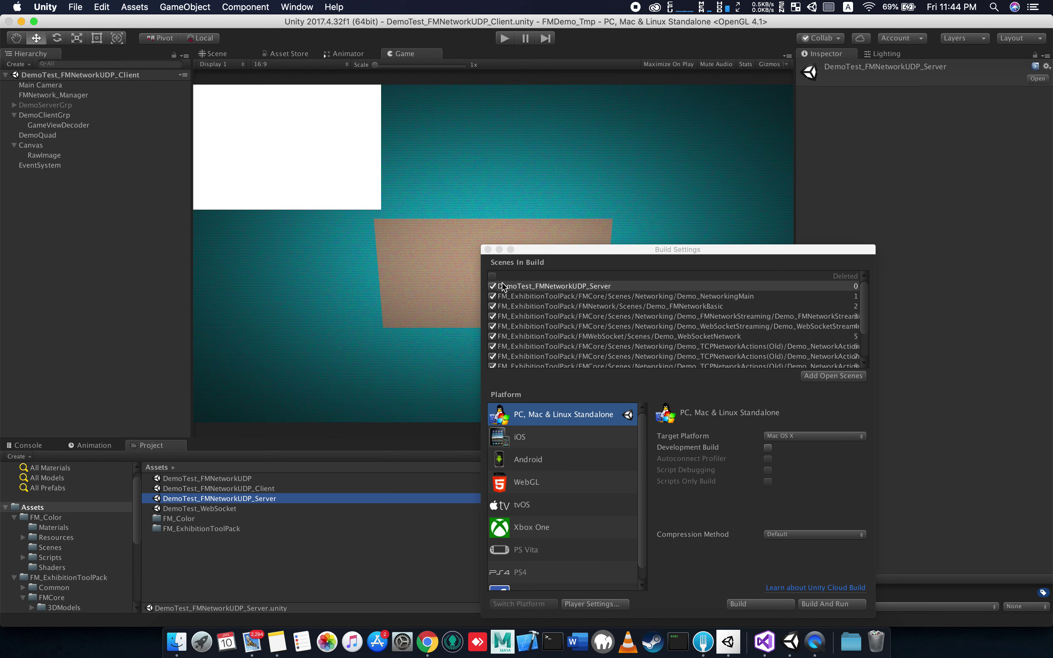
Uncheck the other demo scenes and add the Client scene to the build list
{"action": "left_click", "coordinate": [492, 297]}
{"action": "left_click", "coordinate": [493, 307]}
{"action": "left_click", "coordinate": [492, 326]}
{"action": "left_click", "coordinate": [492, 336]}
{"action": "left_click", "coordinate": [493, 346]}
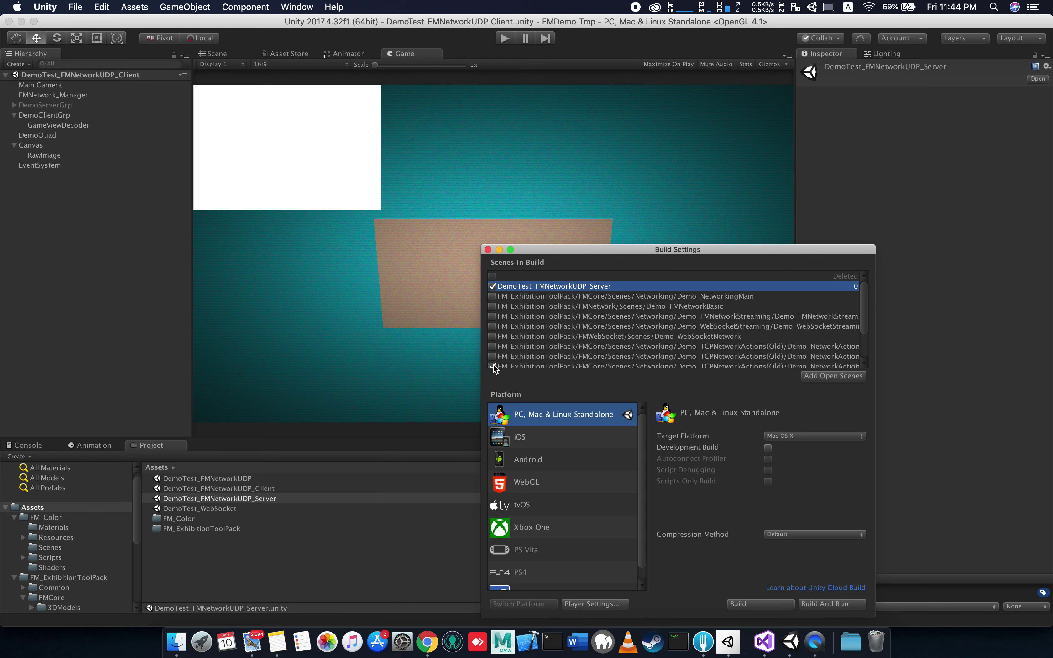
{"action": "left_click_drag", "start_coordinate": [250, 498], "coordinate": [566, 302]}
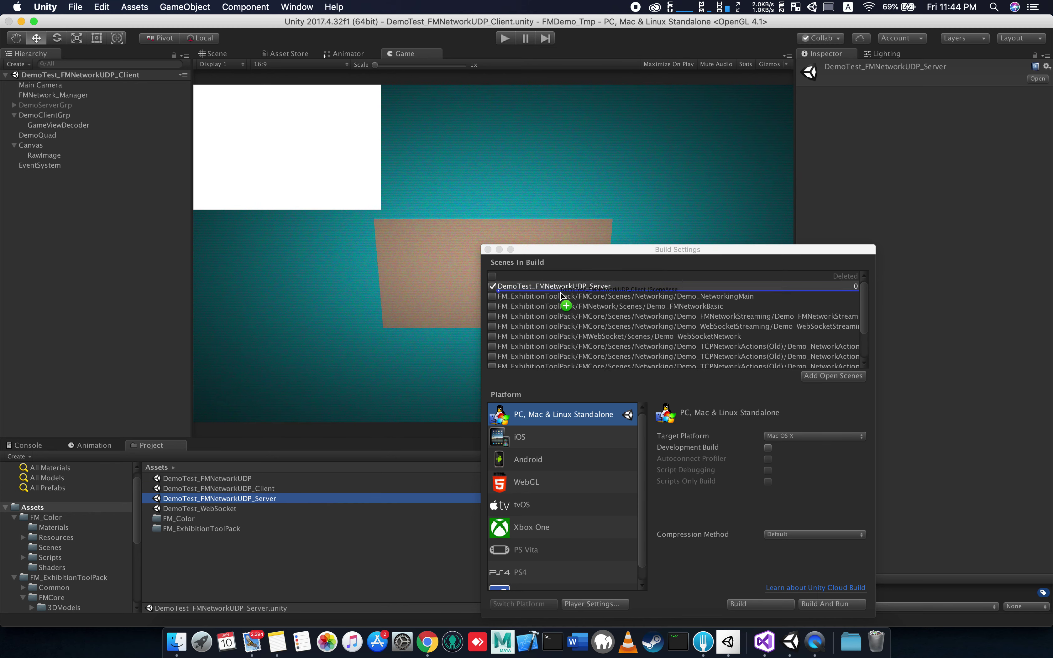
Start a build with the Server scene as the only enabled scene
{"action": "left_click", "coordinate": [583, 287]}
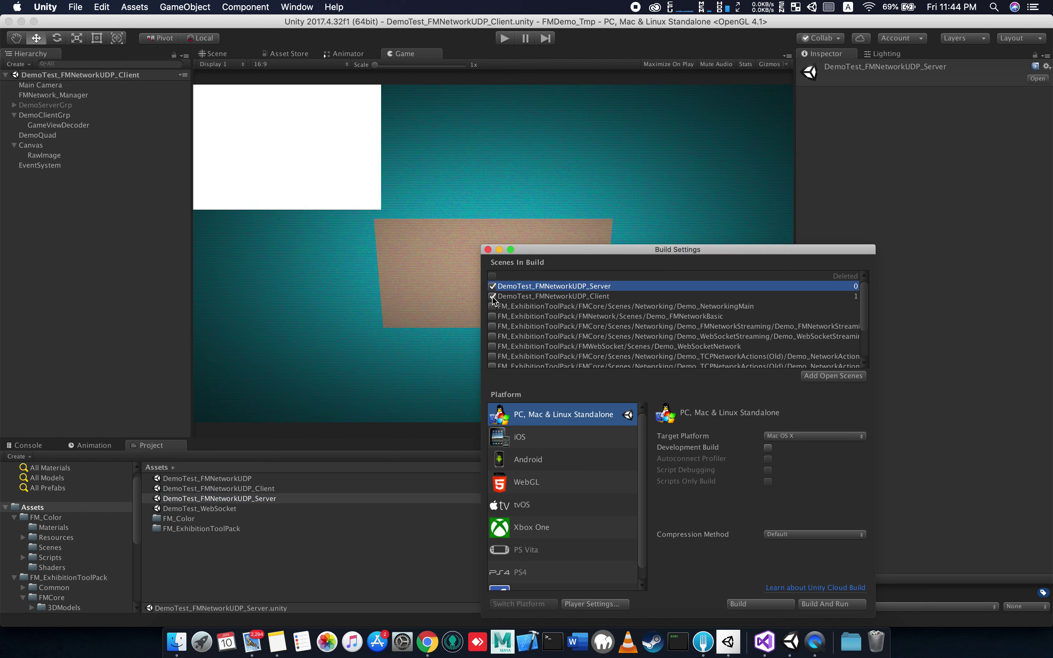
{"action": "left_click", "coordinate": [75, 6]}
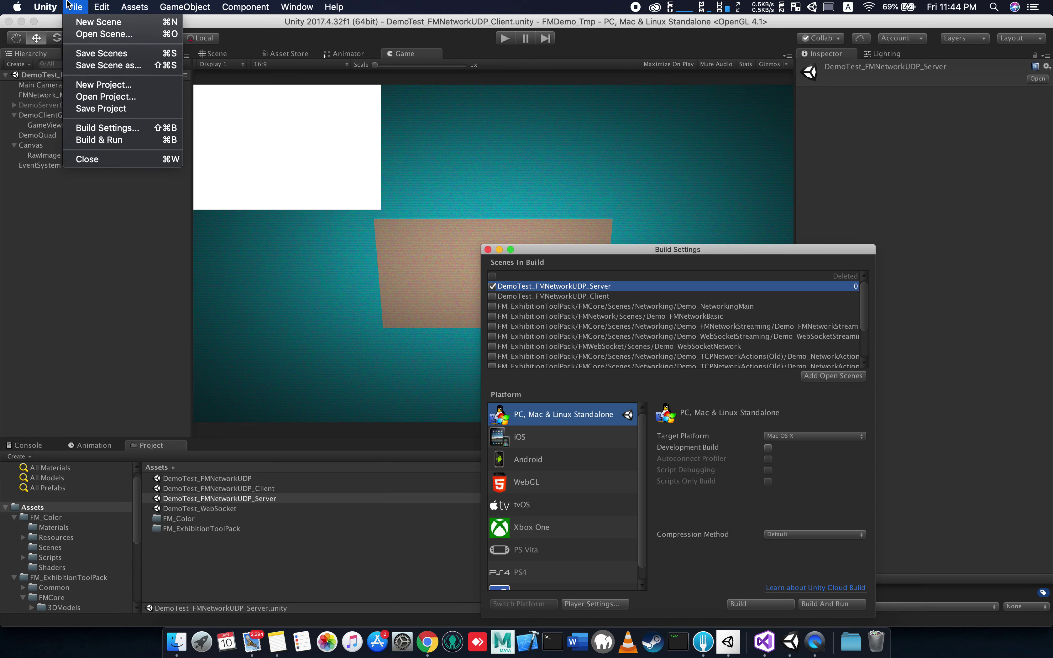
{"action": "left_click", "coordinate": [139, 129]}
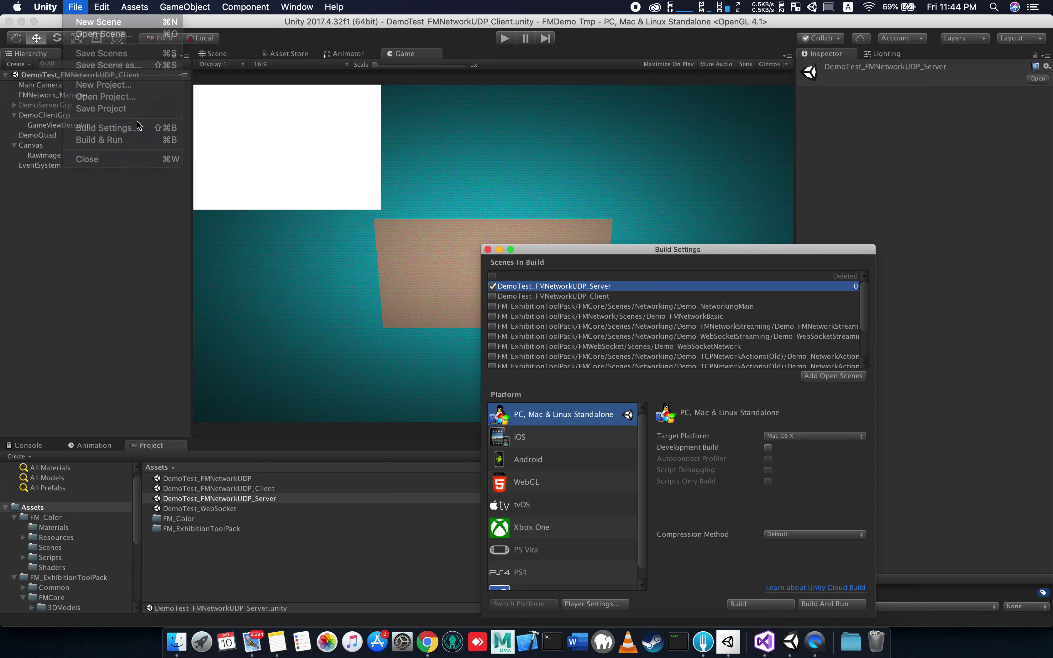
{"action": "left_click", "coordinate": [742, 602]}
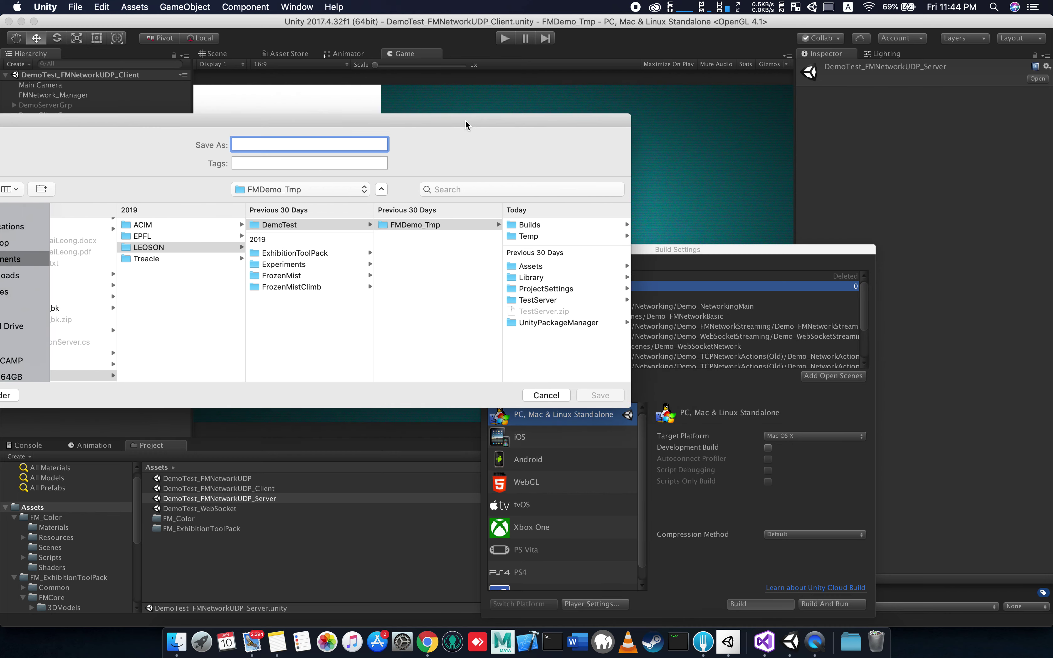
Save the Server build as FMNetworkUDP_DemoStream_Server in the Builds folder
{"action": "left_click_drag", "start_coordinate": [705, 101], "coordinate": [450, 123]}
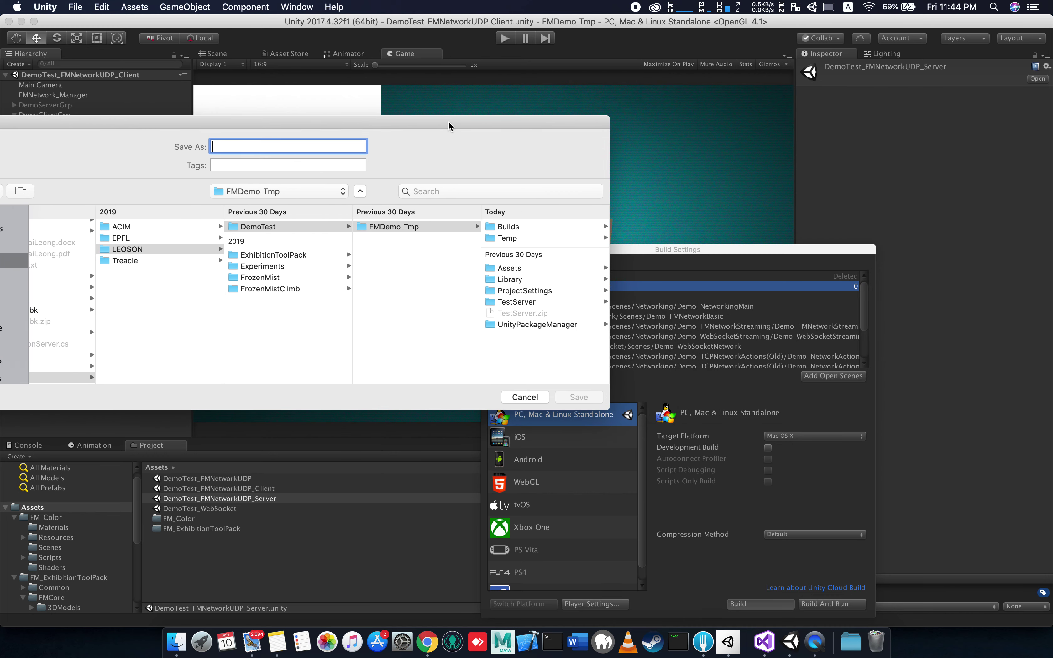
{"action": "left_click", "coordinate": [511, 227]}
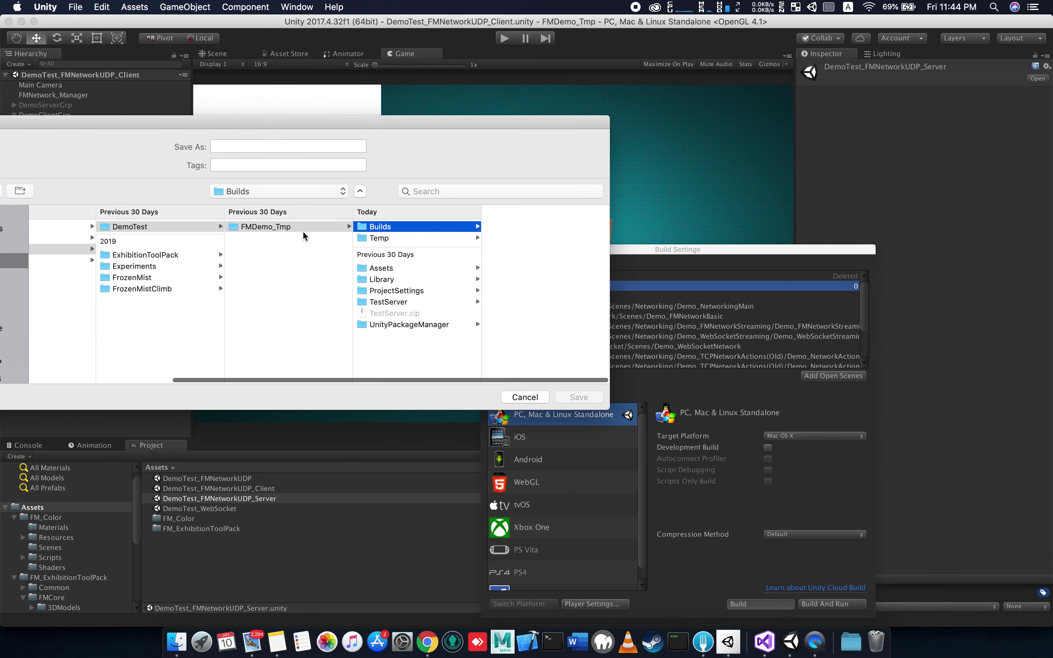
{"action": "left_click", "coordinate": [302, 147]}
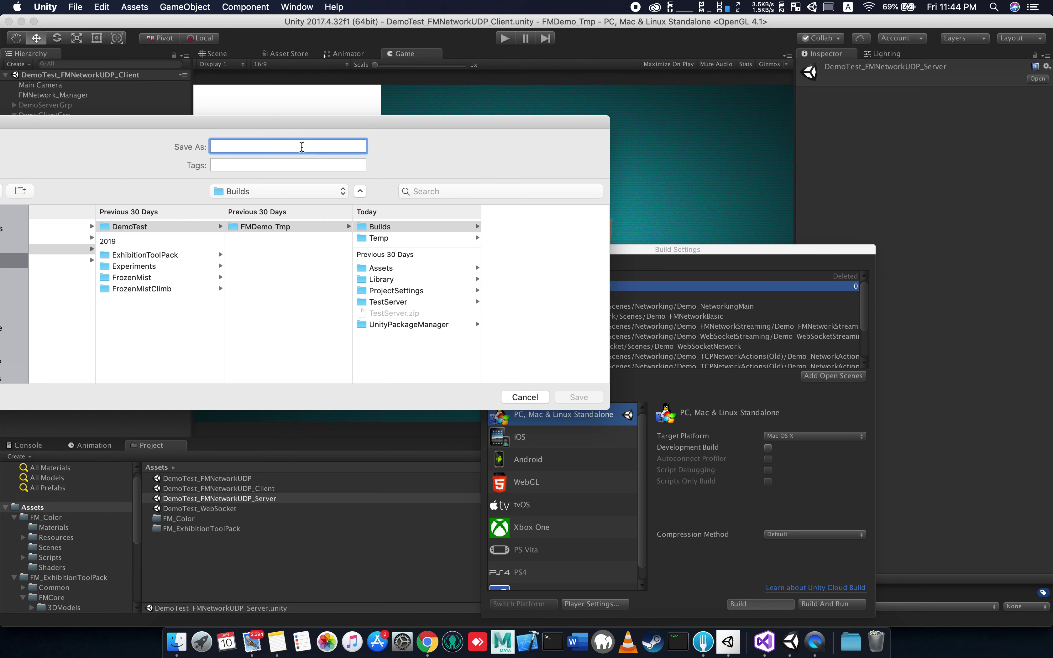
{"action": "type", "text": "FMNet"}
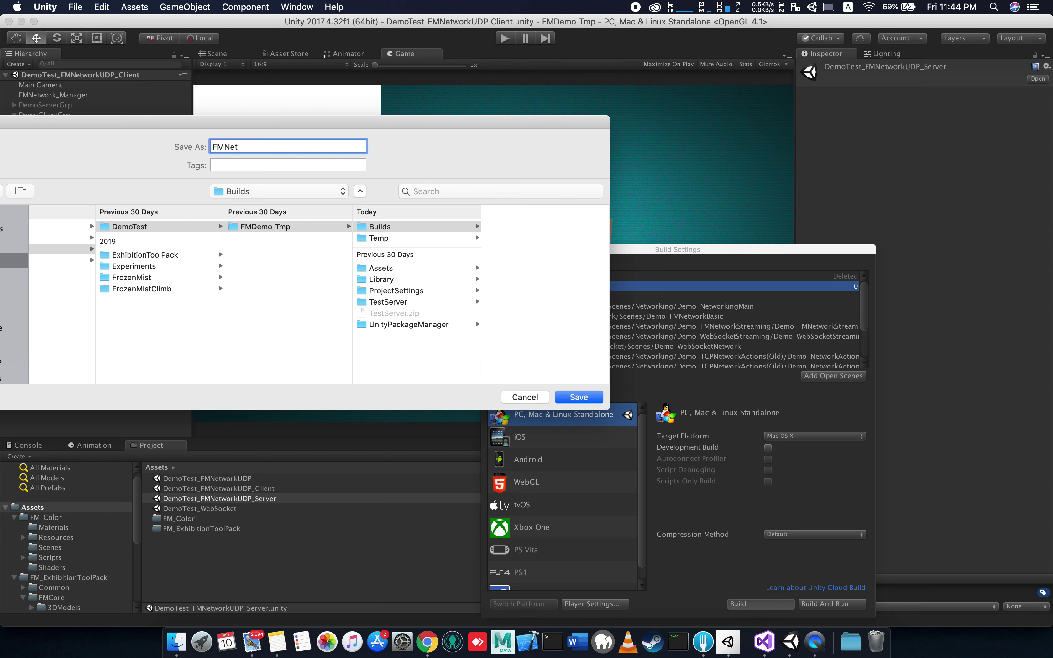
{"action": "type", "text": "workUDP_De"}
{"action": "type", "text": "mo"}
{"action": "type", "text": "Stream_Server"}
{"action": "key", "text": "super+a"}
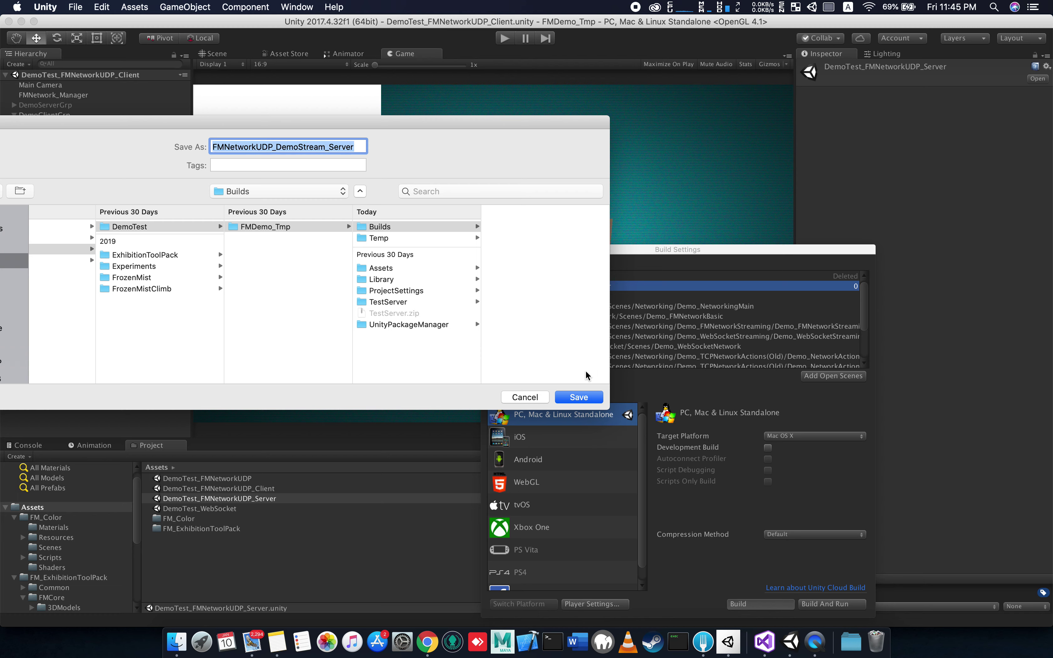
{"action": "left_click", "coordinate": [581, 398]}
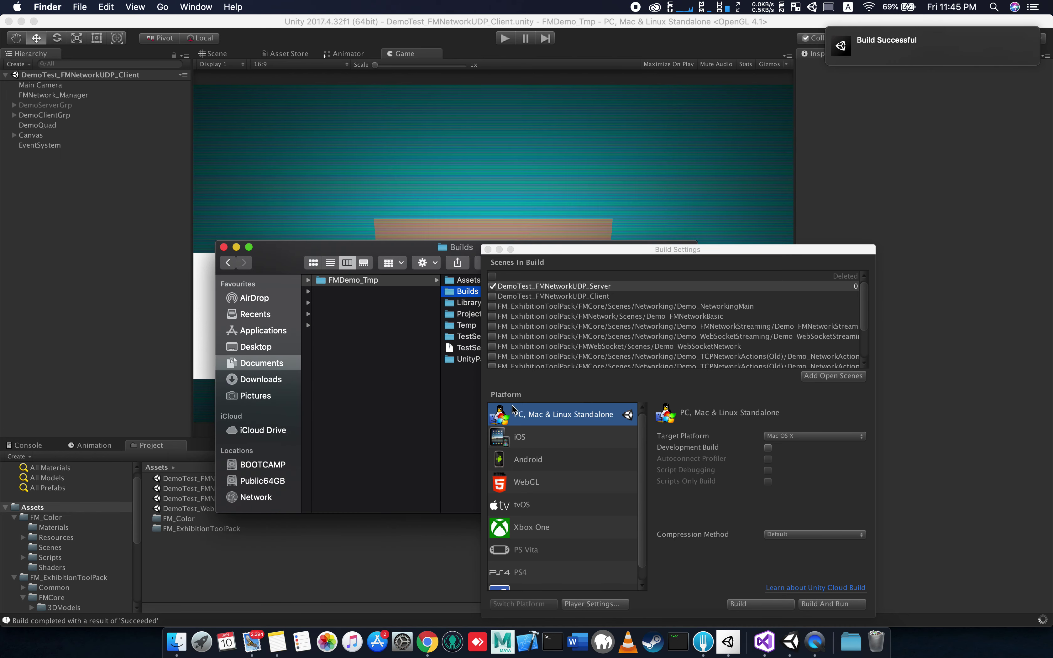
Exclude the Server scene and start a build of the Client scene
{"action": "left_click_drag", "start_coordinate": [396, 249], "coordinate": [373, 246]}
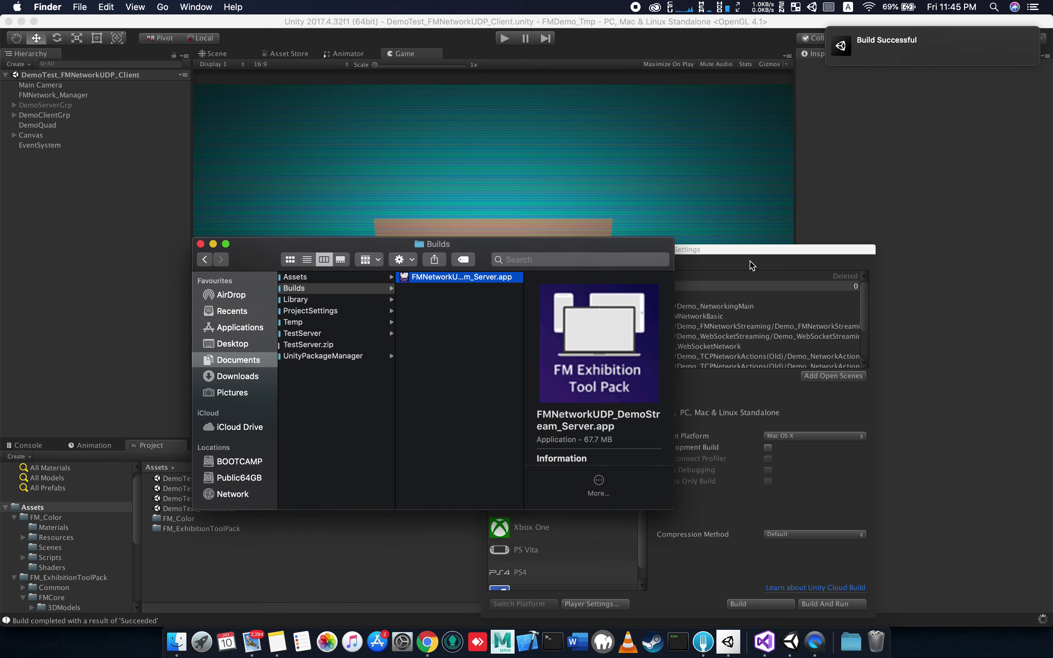
{"action": "left_click", "coordinate": [748, 258]}
{"action": "left_click", "coordinate": [492, 287]}
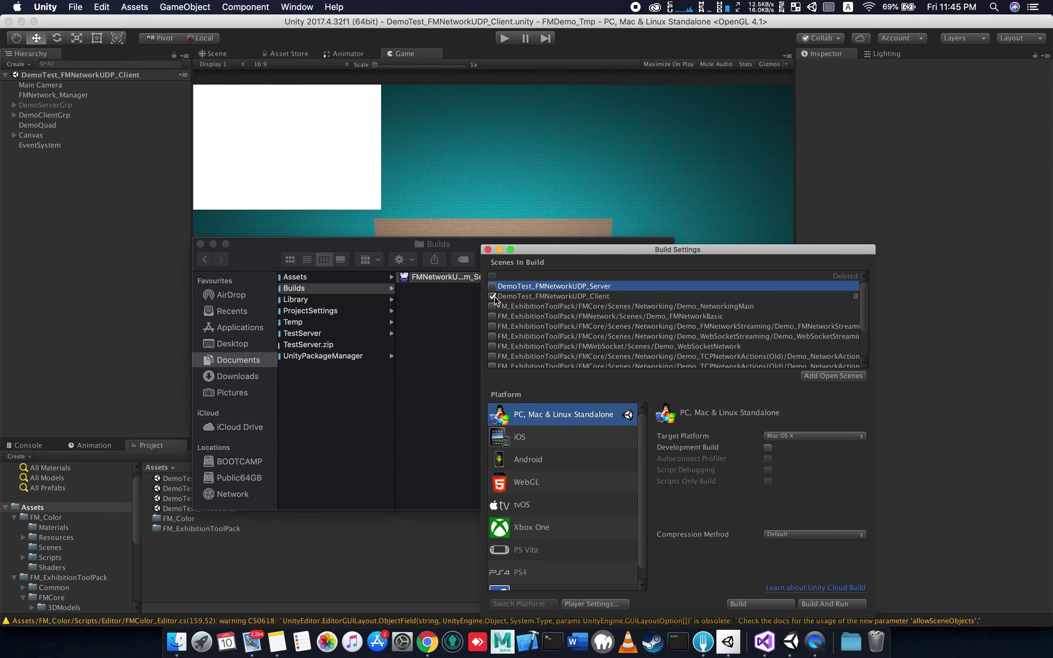
{"action": "left_click", "coordinate": [743, 608]}
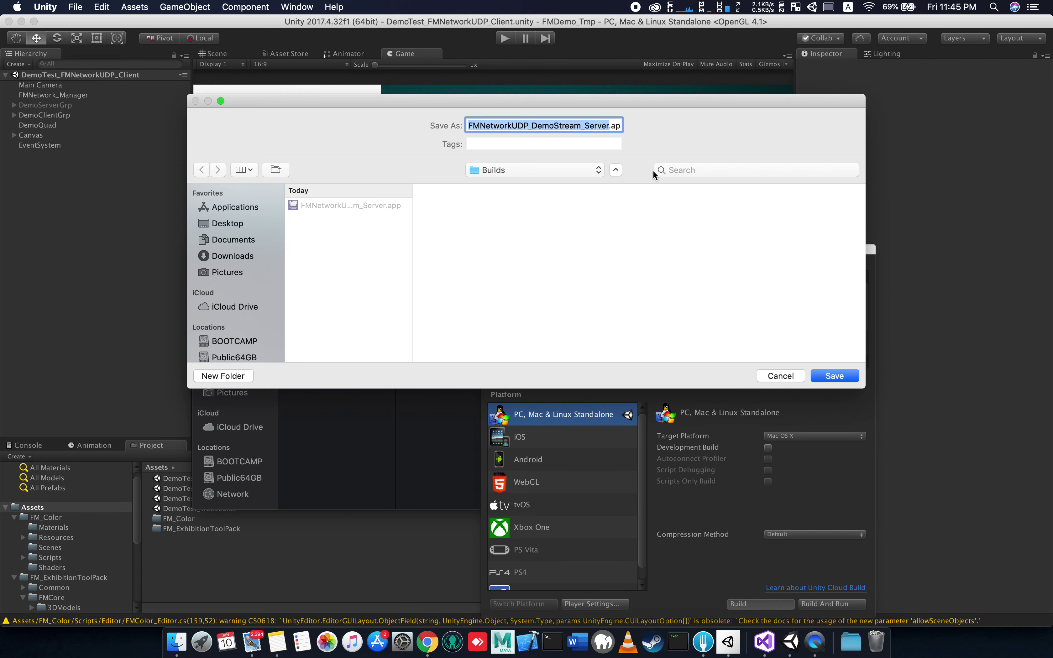
Save the build as FMNetworkUDP_DemoStream_Client alongside the Server app
{"action": "key", "text": "Right"}
{"action": "key", "text": "Delete"}
{"action": "key", "text": "Delete"}
{"action": "key", "text": "Delete"}
{"action": "key", "text": "BackSpace"}
{"action": "key", "text": "BackSpace"}
{"action": "key", "text": "BackSpace"}
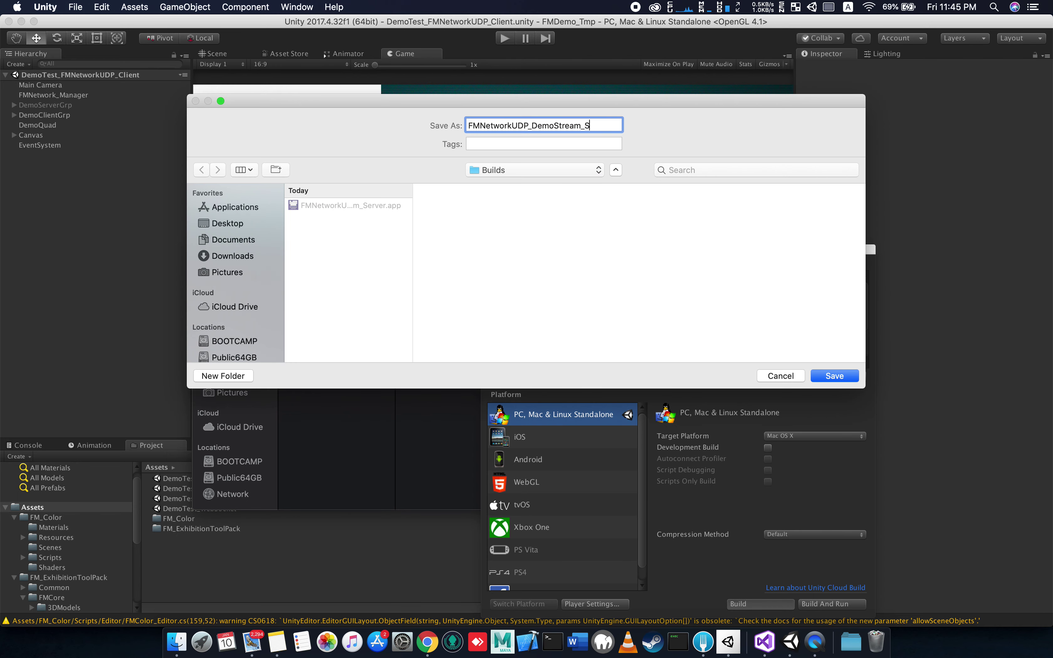
{"action": "type", "text": "ent"}
{"action": "key", "text": "Return"}
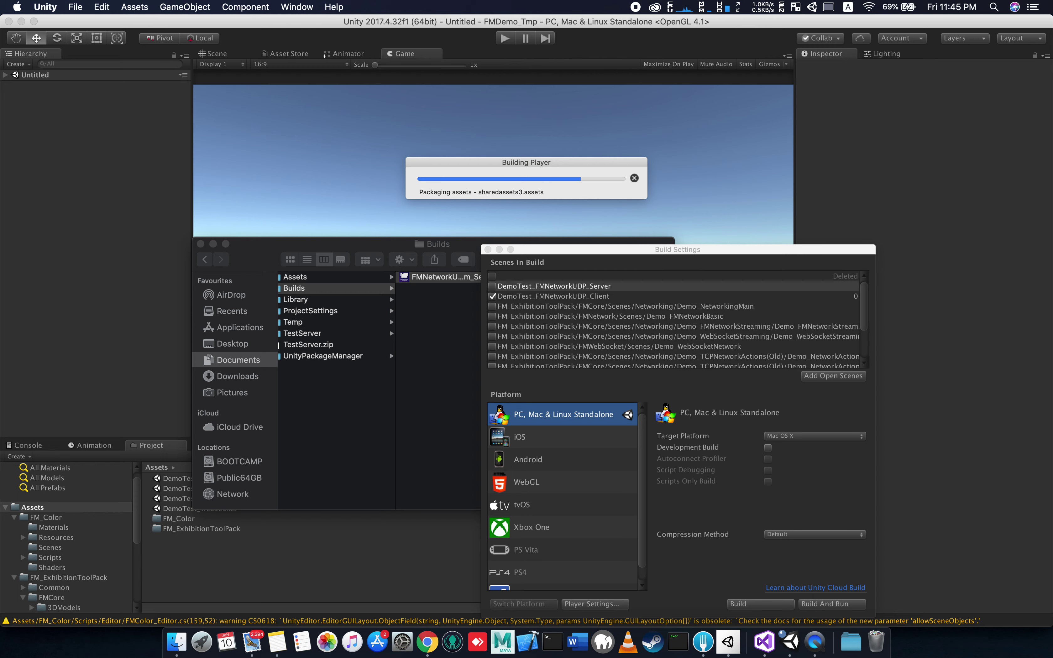
{"action": "left_click", "coordinate": [488, 249]}
Launch the Server app at 1280 x 800 and place its window upper left
{"action": "left_click", "coordinate": [489, 289]}
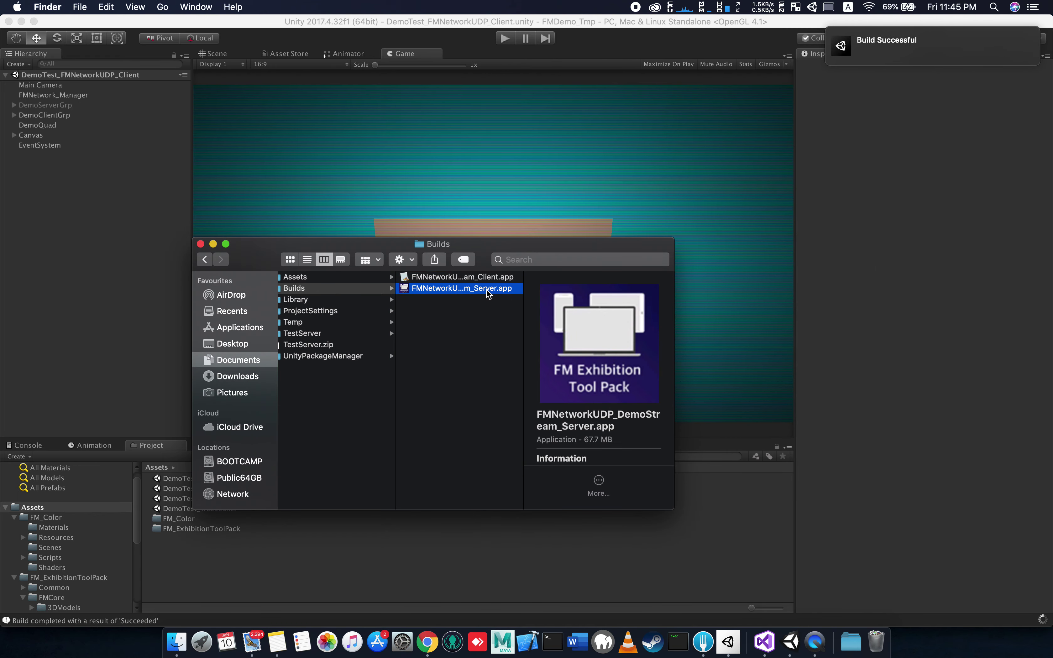
{"action": "double_click", "coordinate": [488, 288]}
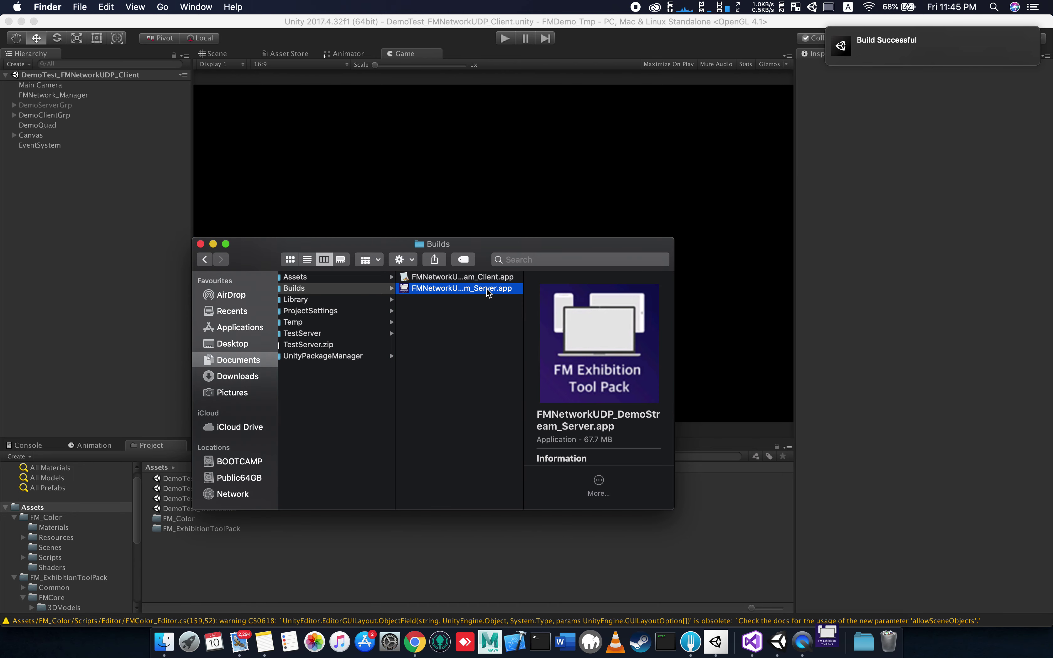
{"action": "scroll", "coordinate": [449, 313], "scroll_direction": "down", "scroll_amount": 1}
{"action": "left_click", "coordinate": [449, 314]}
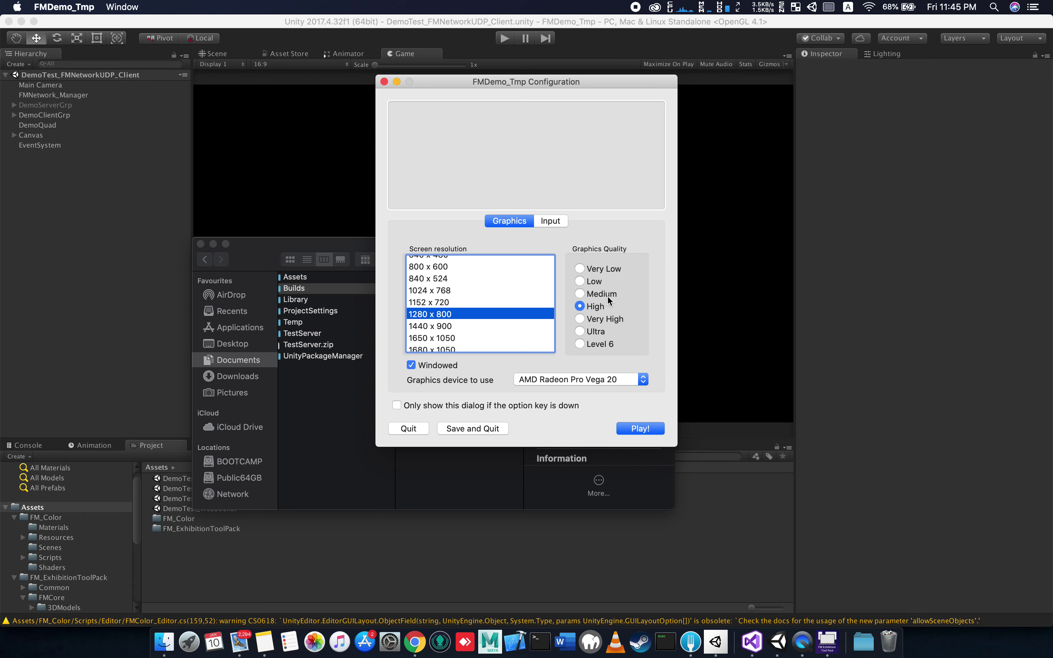
{"action": "left_click", "coordinate": [647, 428]}
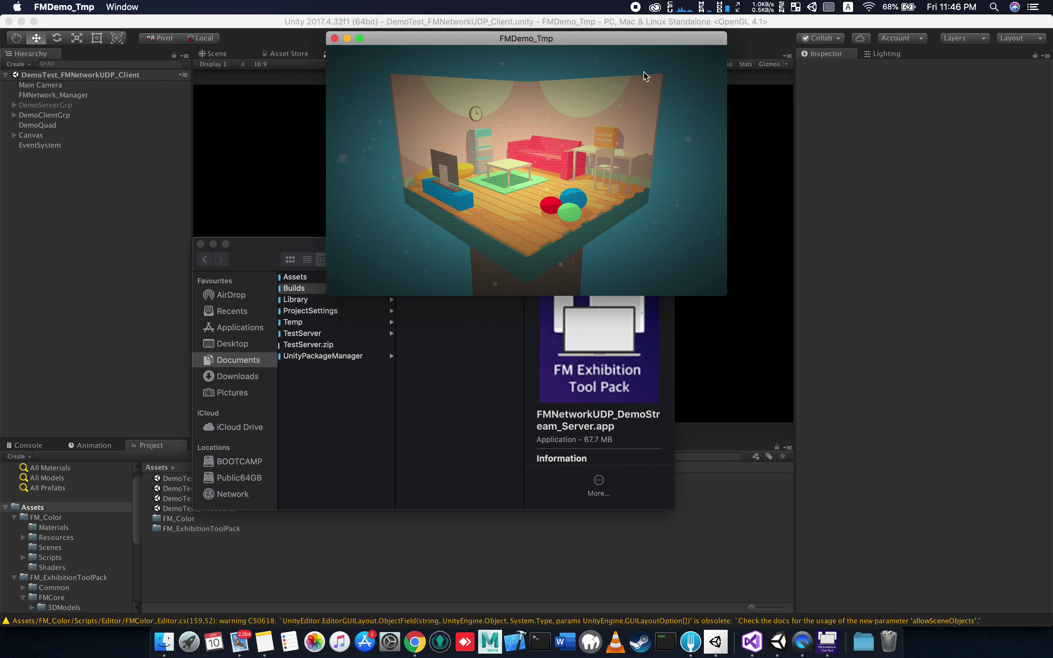
{"action": "left_click_drag", "start_coordinate": [634, 40], "coordinate": [353, 57]}
Launch the Client app and place its window beside the Server window
{"action": "left_click_drag", "start_coordinate": [560, 244], "coordinate": [706, 247]}
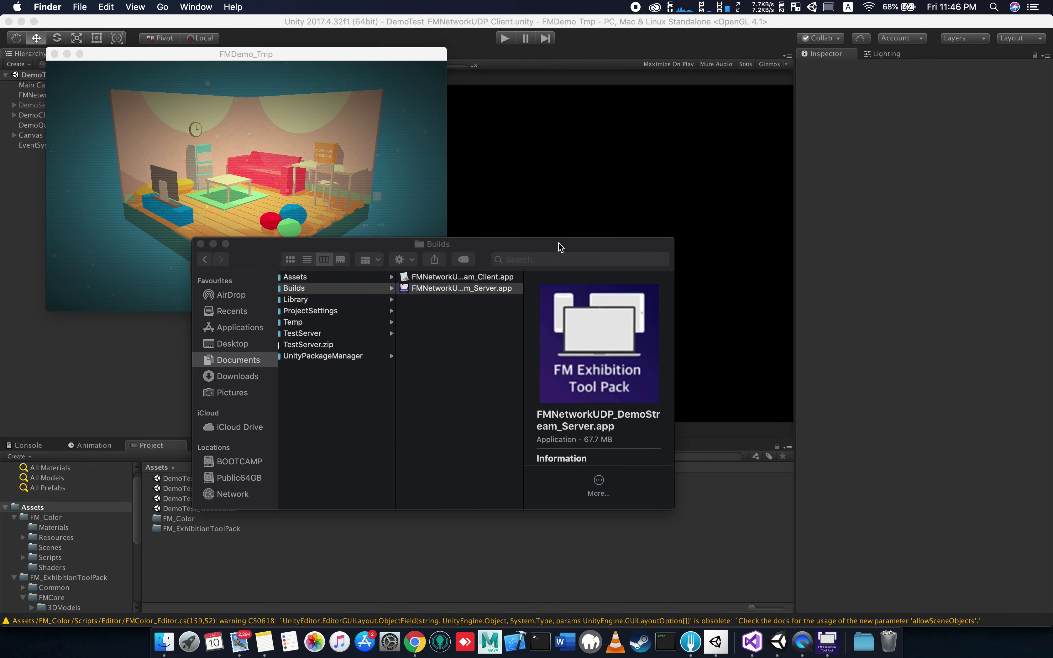
{"action": "double_click", "coordinate": [659, 278]}
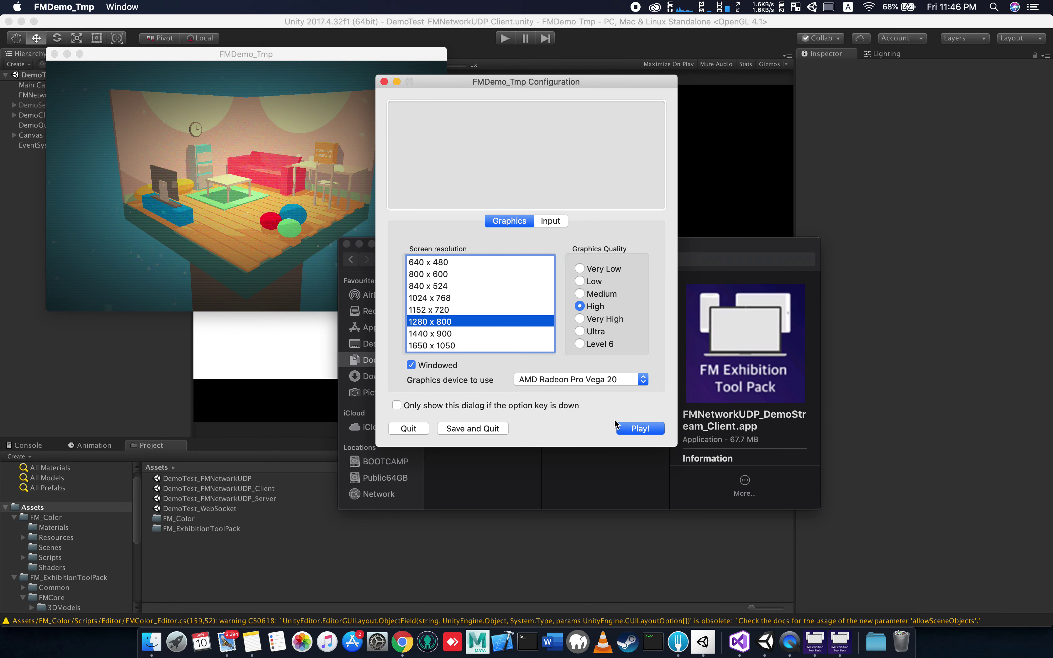
{"action": "left_click", "coordinate": [631, 428]}
{"action": "left_click_drag", "start_coordinate": [773, 242], "coordinate": [697, 343]}
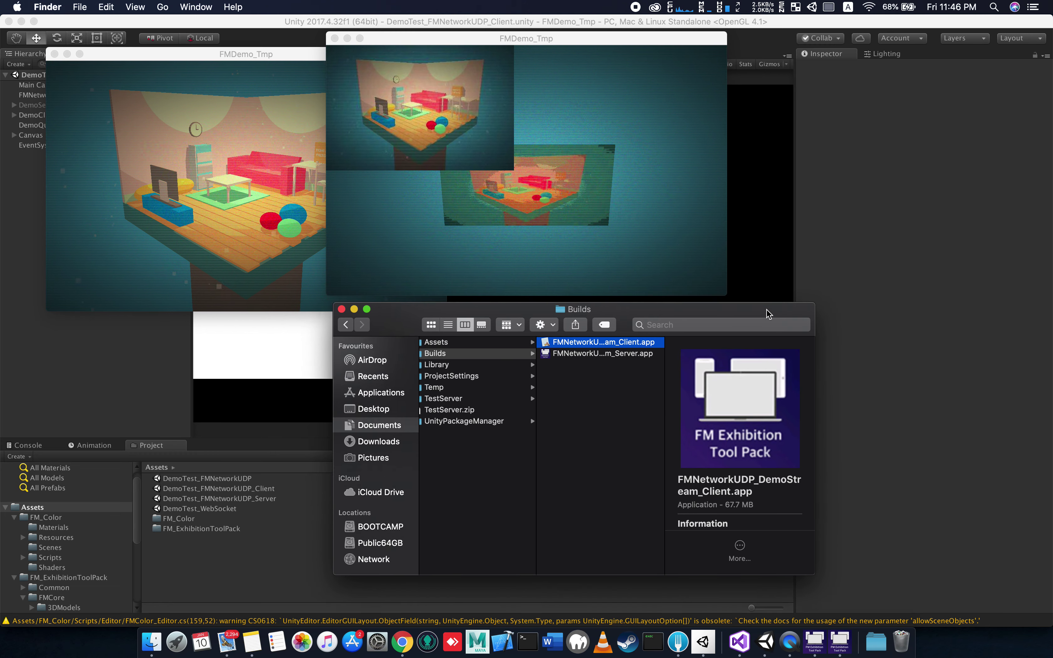
{"action": "left_click_drag", "start_coordinate": [543, 43], "coordinate": [683, 65]}
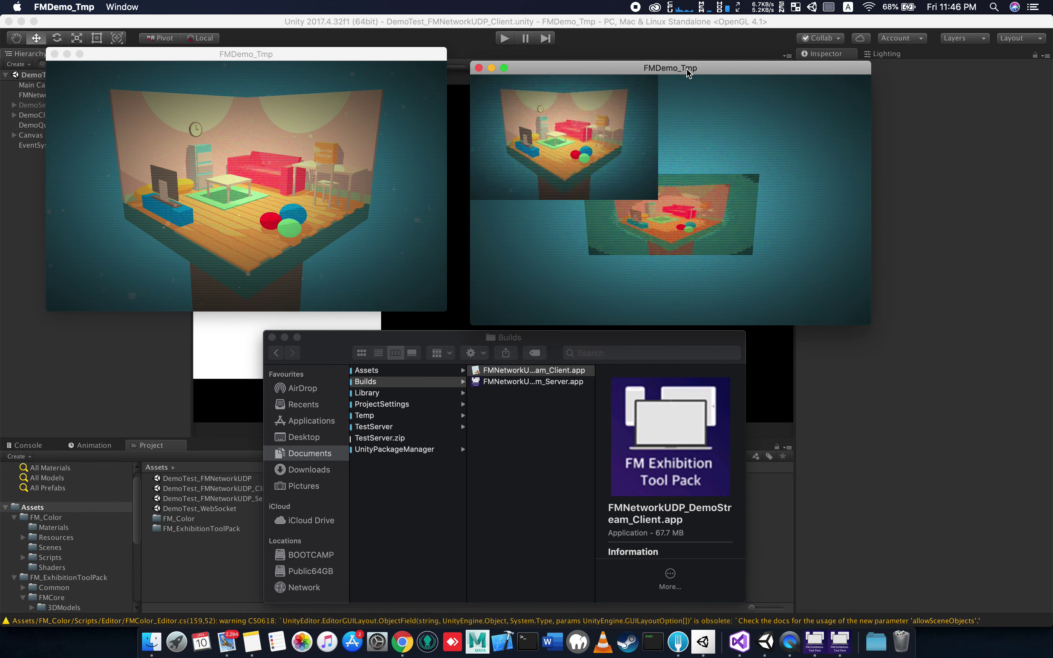